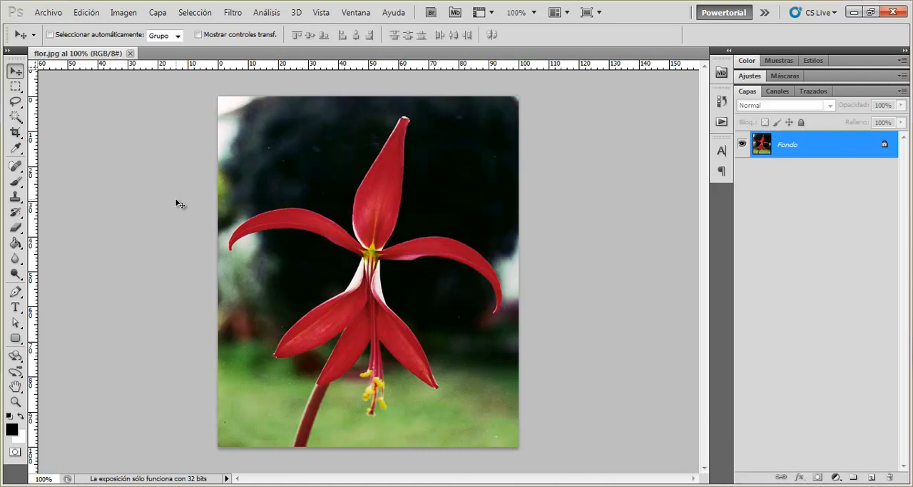
left_click(17, 88)
right_click(16, 87)
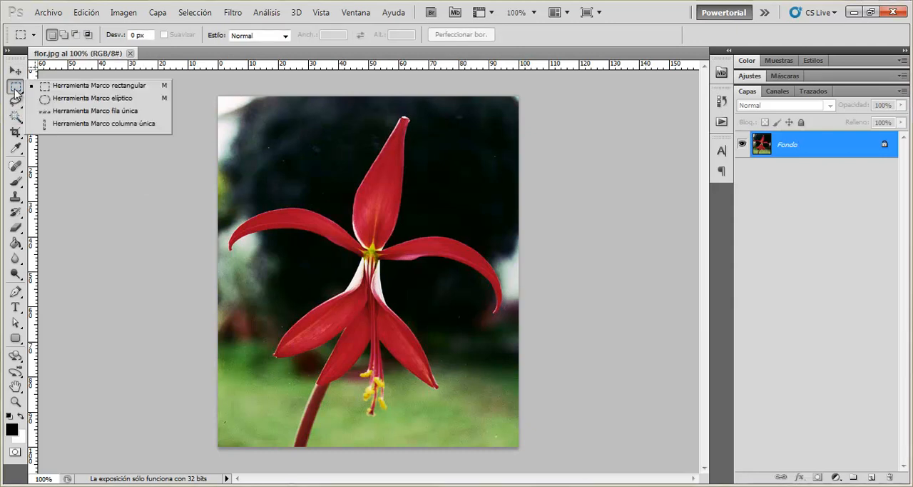
left_click(20, 87)
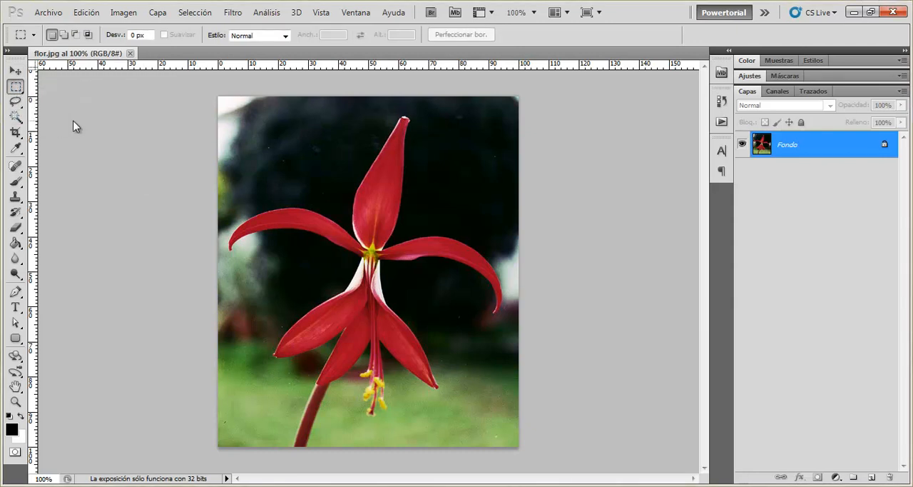
- Draw a closed freehand selection loosely around the whole red flower and its stem with the Lasso tool
left_click(16, 102)
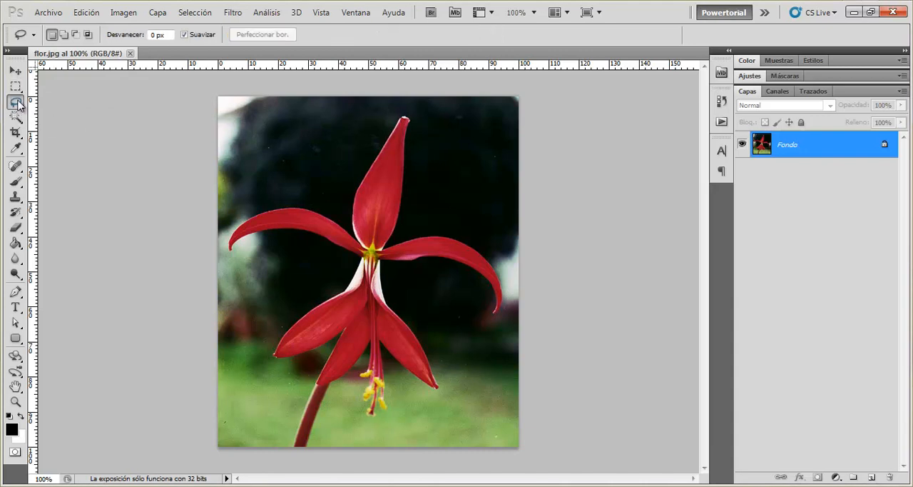
right_click(18, 102)
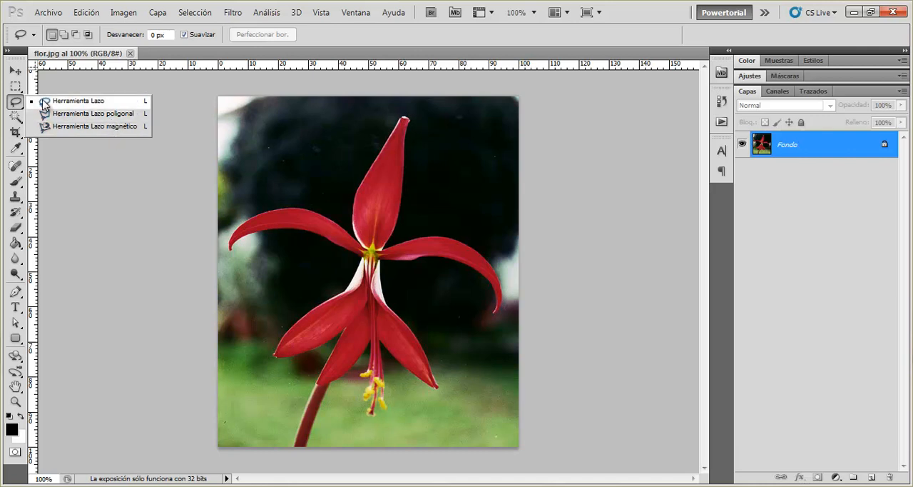
left_click(146, 101)
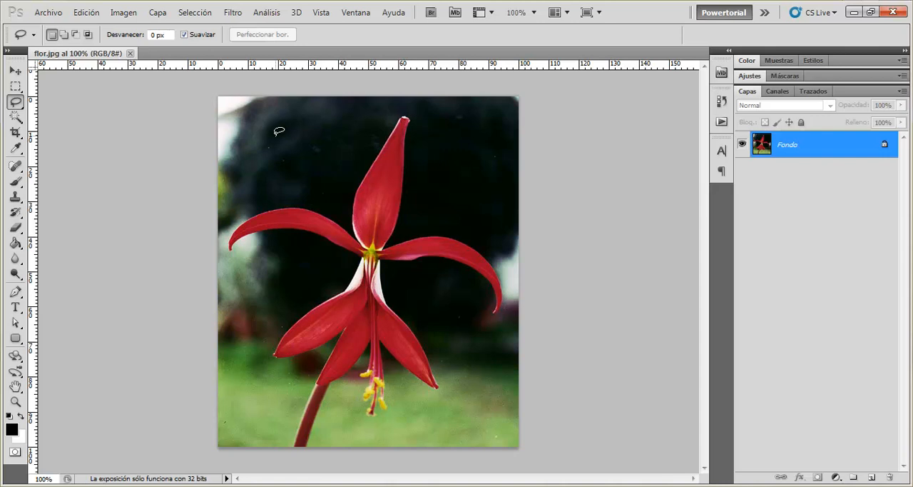
mouse_move(277, 135)
left_mouse_down()
mouse_move(318, 149)
mouse_move(344, 133)
mouse_move(347, 115)
mouse_move(364, 118)
mouse_move(396, 102)
mouse_move(435, 113)
mouse_move(413, 206)
mouse_move(522, 264)
mouse_move(509, 329)
mouse_move(485, 331)
mouse_move(415, 293)
mouse_move(414, 318)
mouse_move(445, 338)
mouse_move(468, 393)
left_mouse_up()
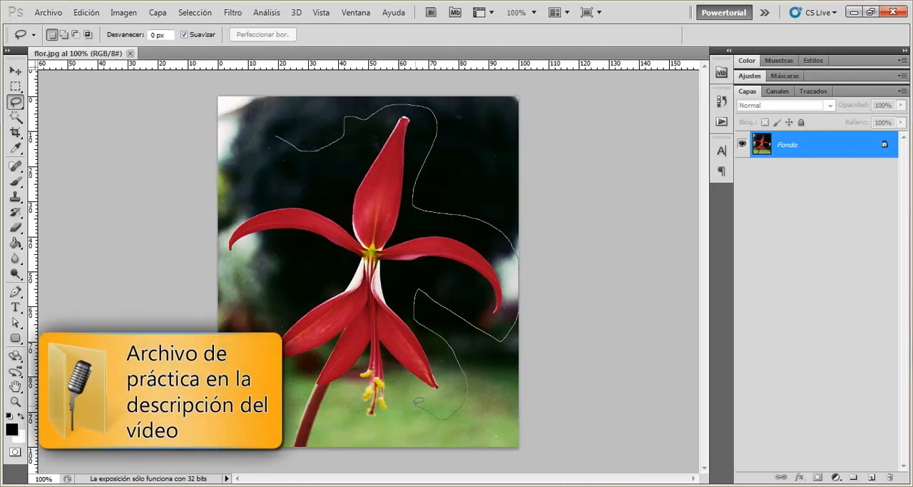
left_click_drag(413, 413, 294, 467)
left_click_drag(241, 319, 261, 279)
mouse_move(200, 253)
left_mouse_down()
mouse_move(194, 227)
mouse_move(212, 187)
mouse_move(266, 171)
mouse_move(273, 138)
left_mouse_up()
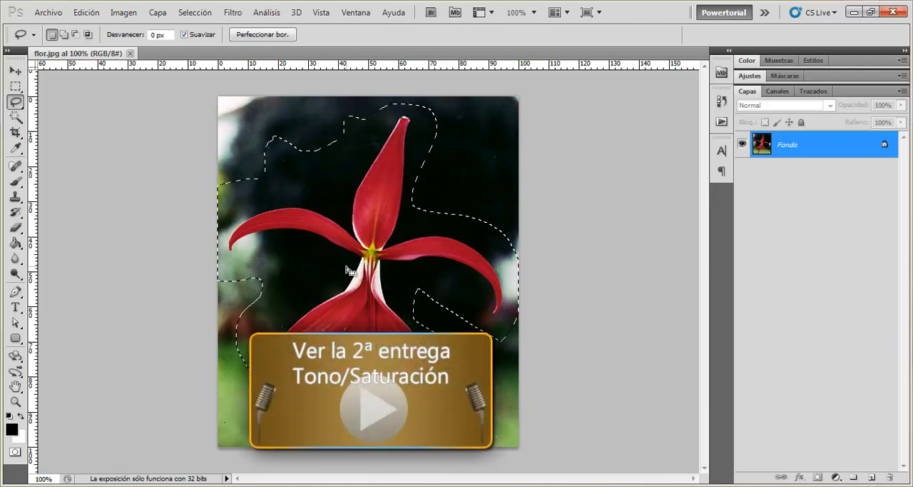
- Try a Hue/Saturation adjustment with a hue of +69 on the selected flower, then discard it
left_click(124, 12)
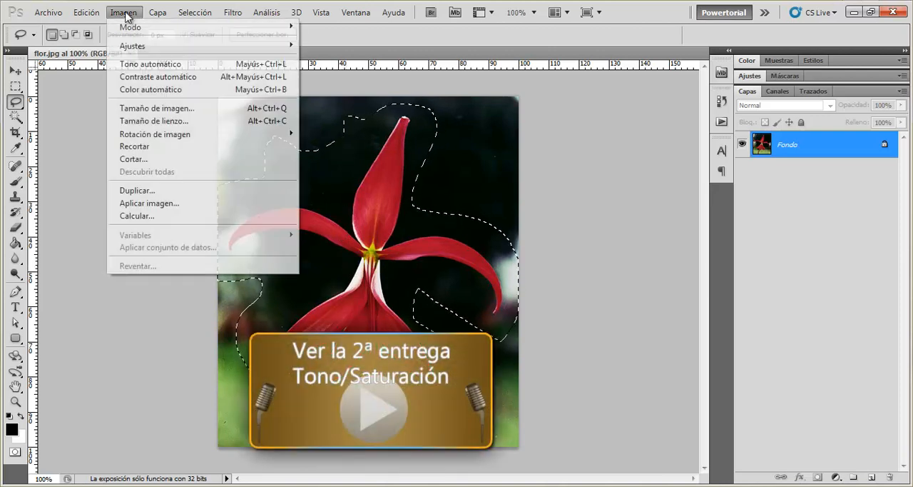
mouse_move(139, 47)
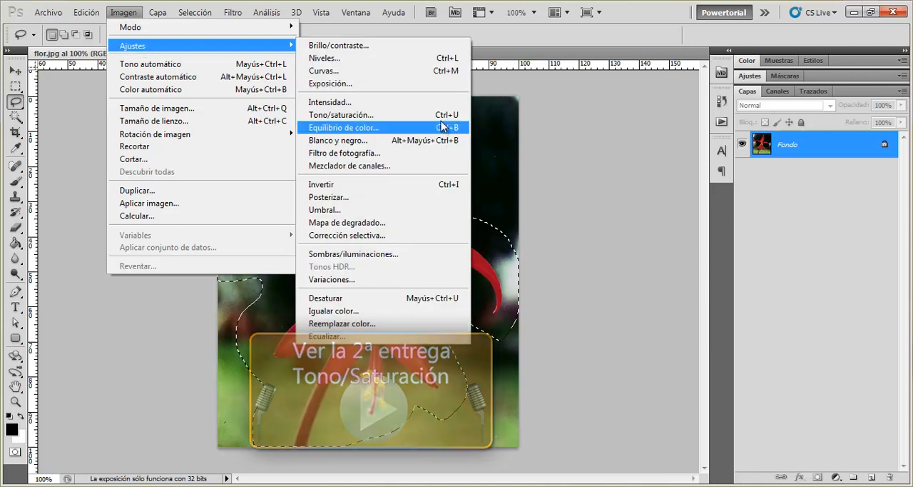
left_click(371, 114)
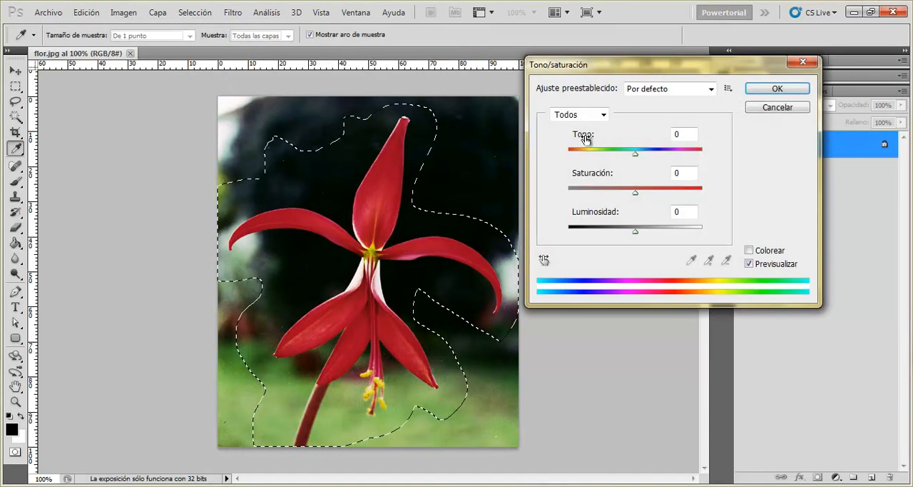
mouse_move(581, 135)
left_mouse_down()
mouse_move(630, 141)
mouse_move(579, 137)
left_mouse_up()
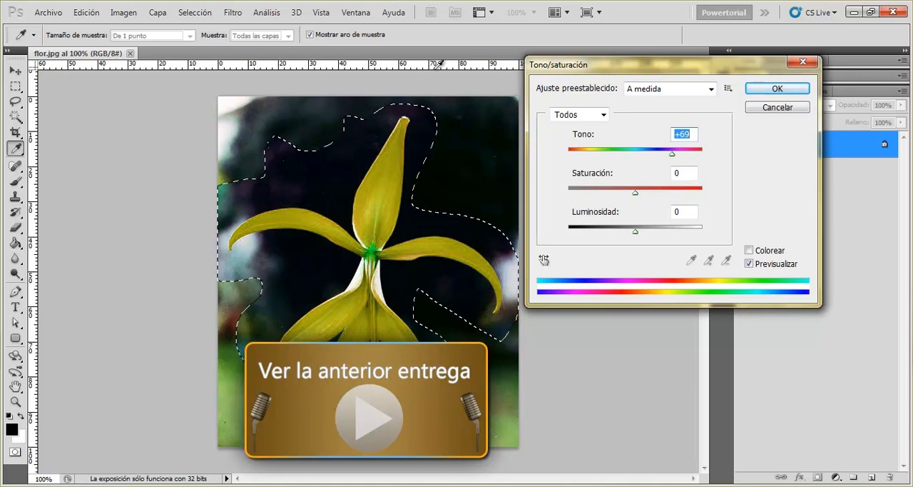
left_click(776, 108)
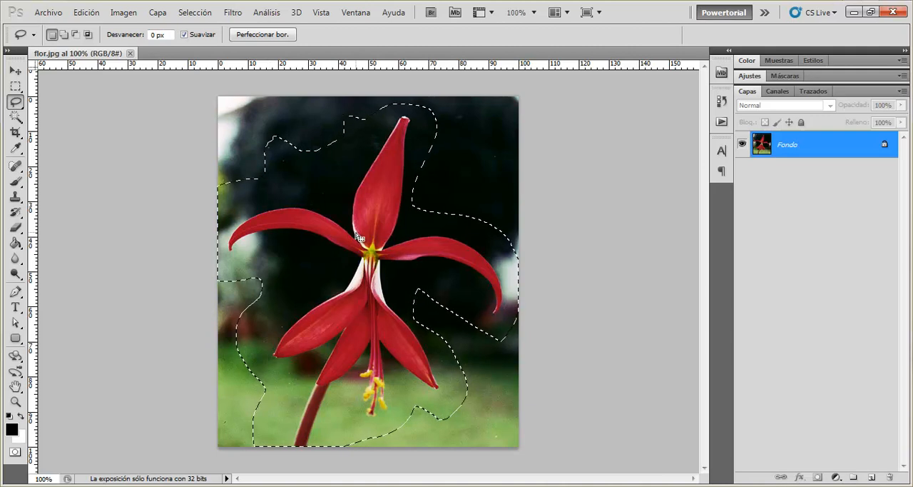
- Feather the existing selection around the flower with a radius of 30 pixels
left_click_drag(112, 38, 85, 37)
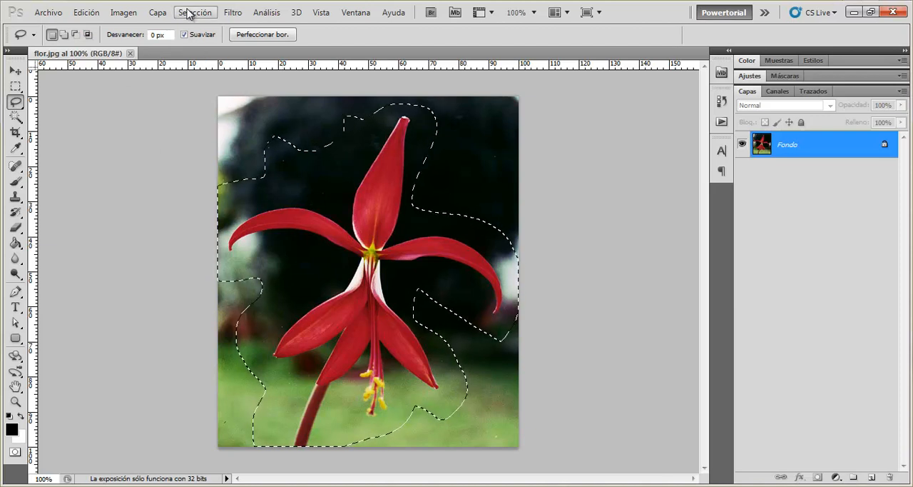
left_click(190, 14)
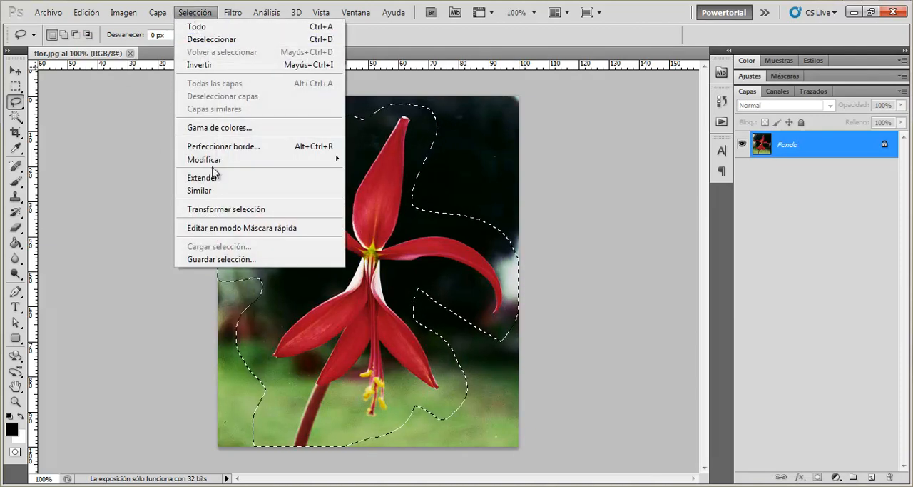
mouse_move(210, 163)
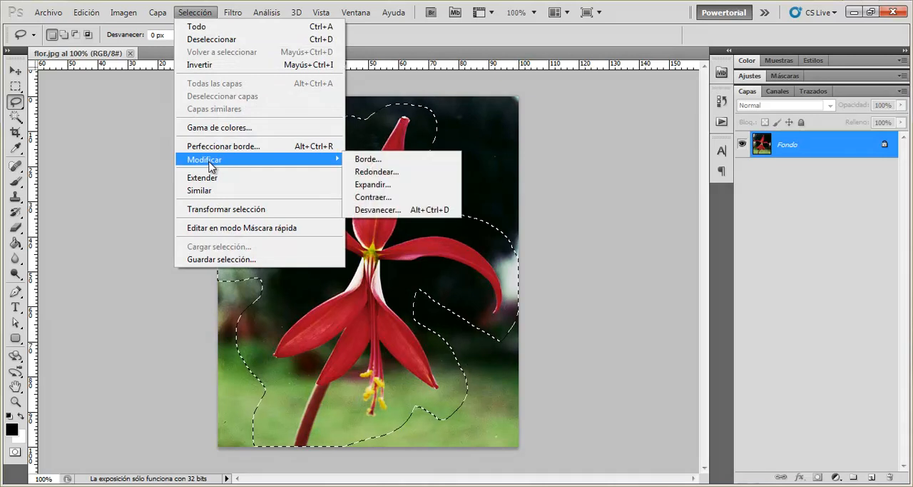
left_click(407, 213)
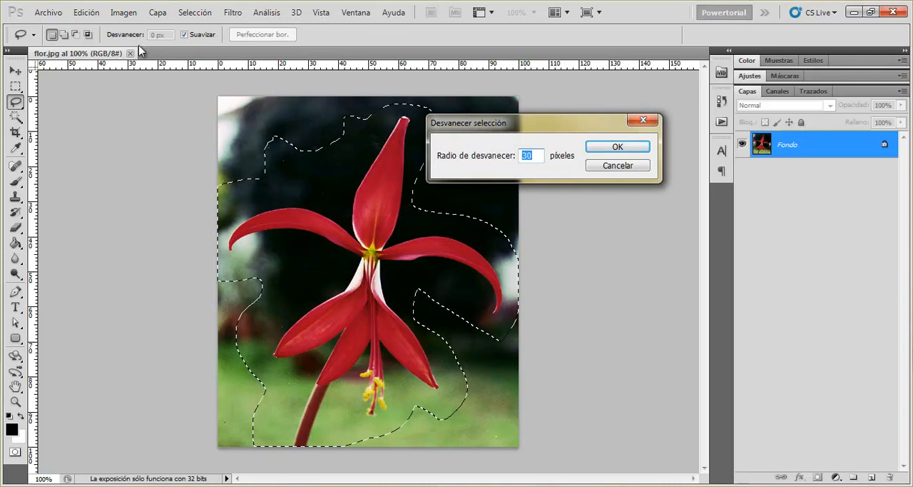
mouse_move(478, 159)
left_mouse_down()
mouse_move(467, 159)
mouse_move(479, 159)
left_mouse_up()
left_click(617, 147)
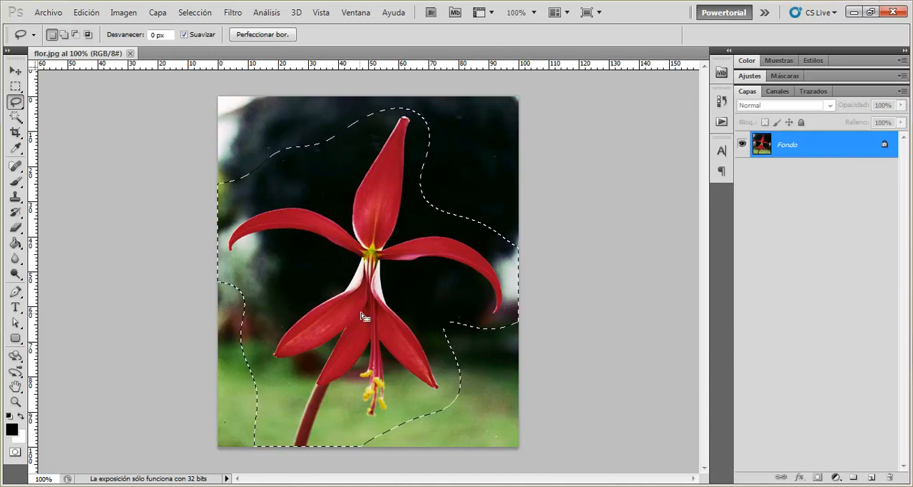
- Apply a Hue/Saturation adjustment with a hue of +100 to the feathered selection and deselect it
left_click(124, 12)
mouse_move(136, 45)
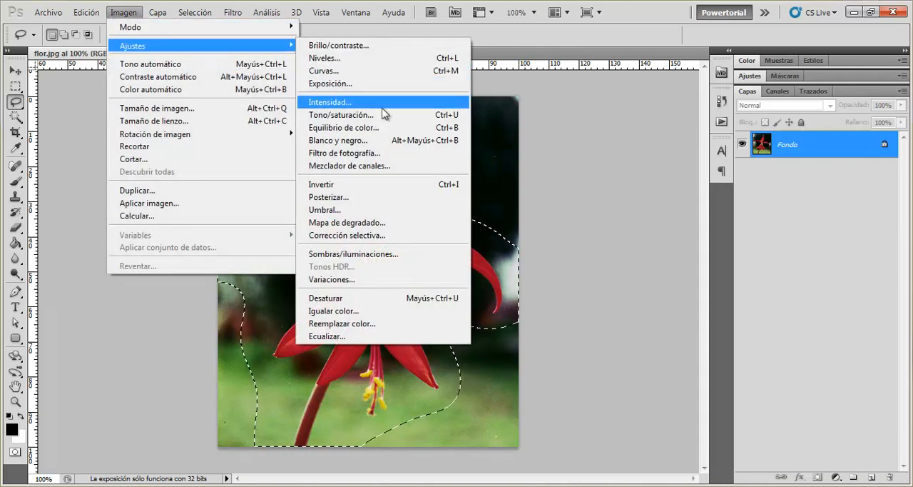
left_click(395, 122)
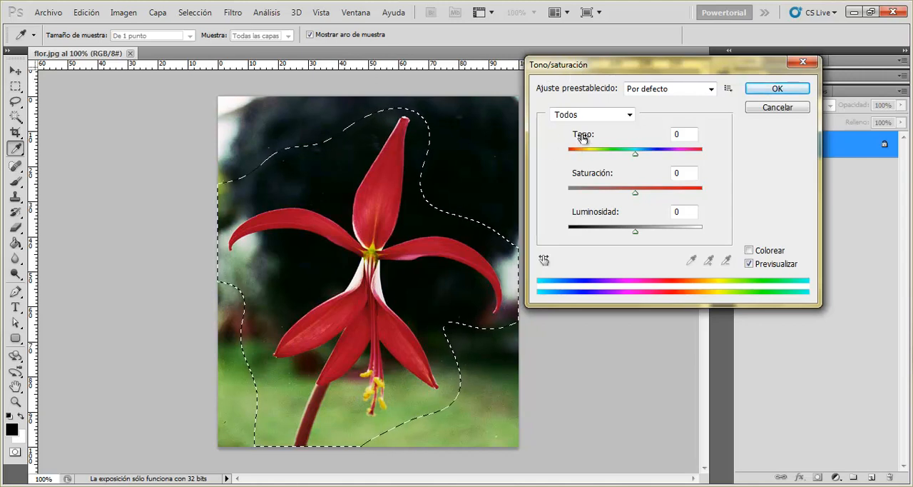
left_click_drag(580, 136, 648, 135)
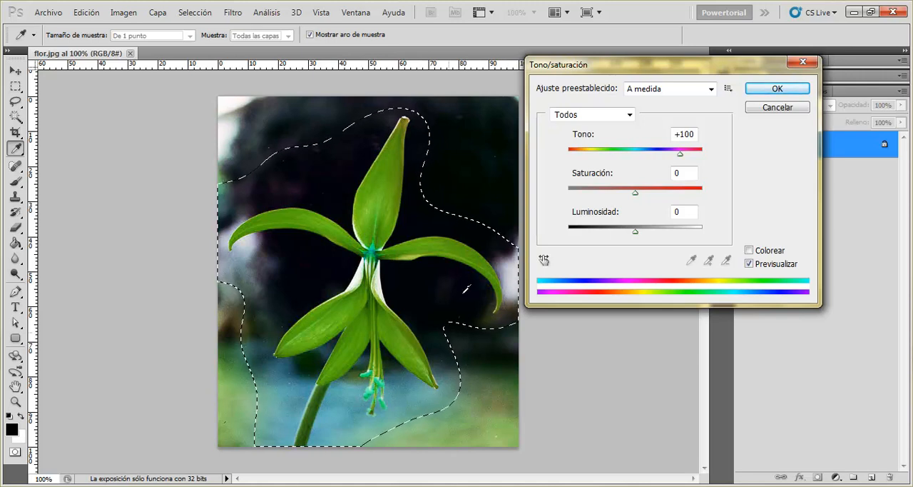
key("Return")
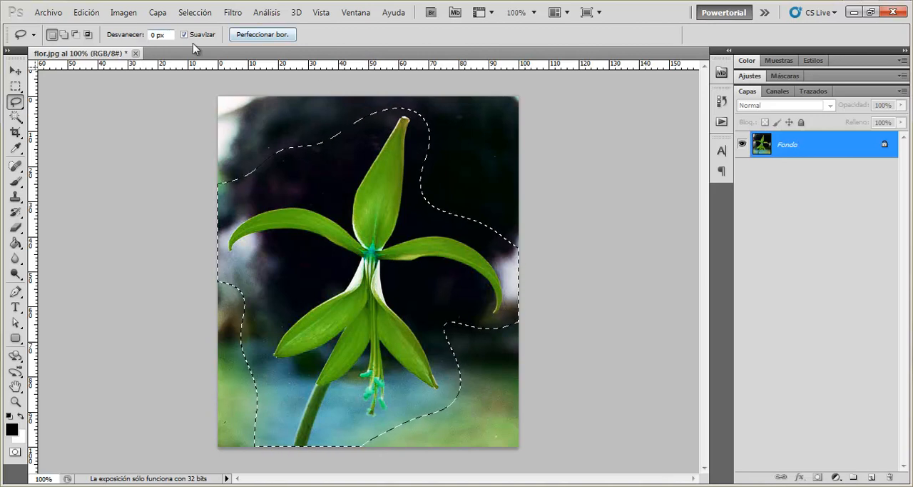
left_click(390, 139)
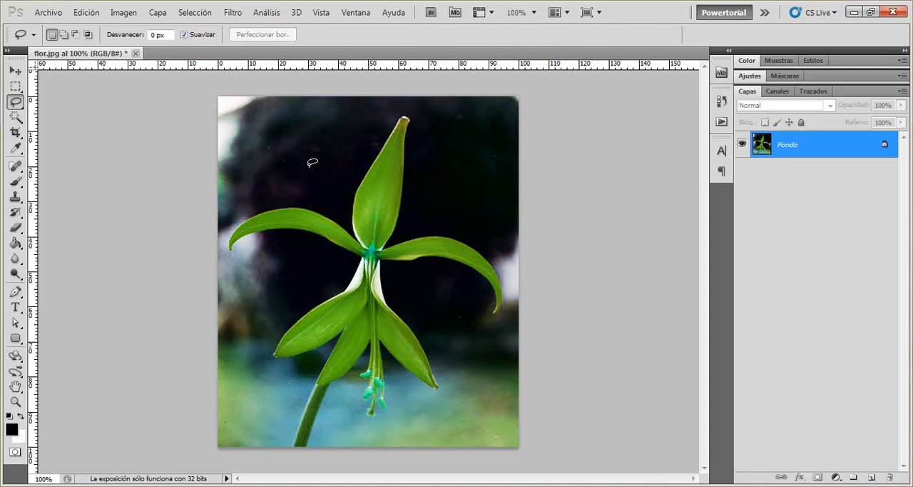
- Draw an irregular Lasso selection with antialiasing on in the dark background between the upper petal and the image's upper-left corner
key("ctrl+plus")
key("ctrl+plus")
scroll(287, 183, "up", 7)
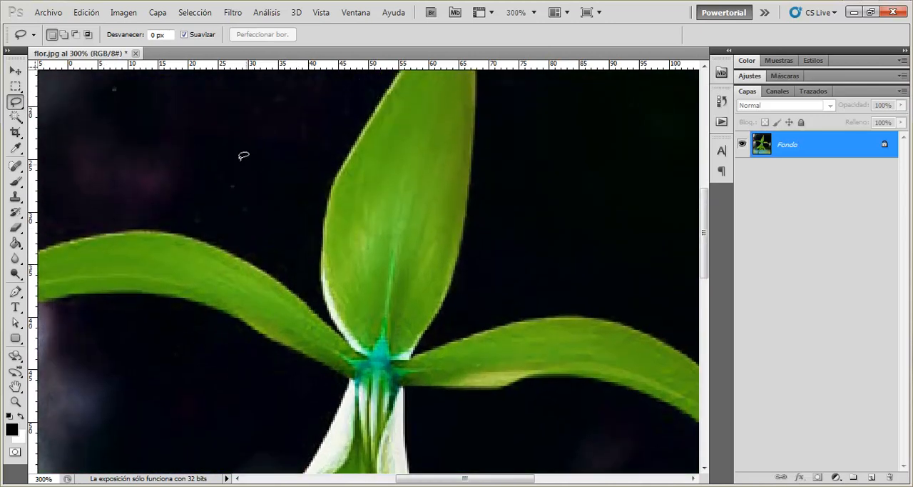
scroll(226, 145, "up", 2)
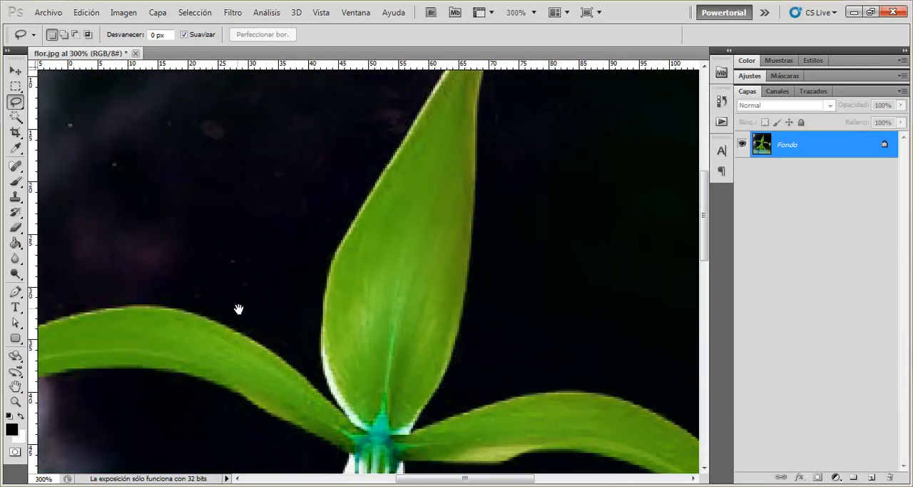
left_click_drag(167, 149, 358, 251)
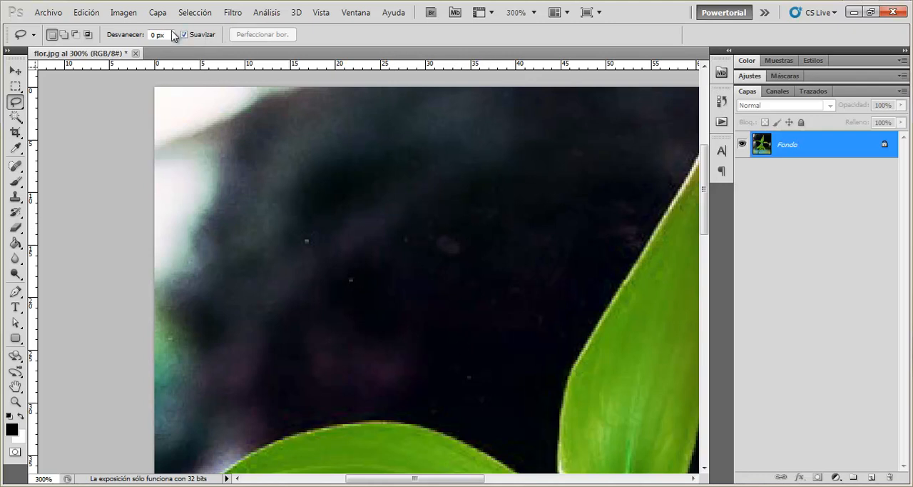
mouse_move(453, 161)
left_mouse_down()
mouse_move(383, 169)
mouse_move(316, 234)
mouse_move(303, 304)
mouse_move(410, 330)
mouse_move(525, 279)
mouse_move(513, 183)
mouse_move(462, 166)
left_mouse_up()
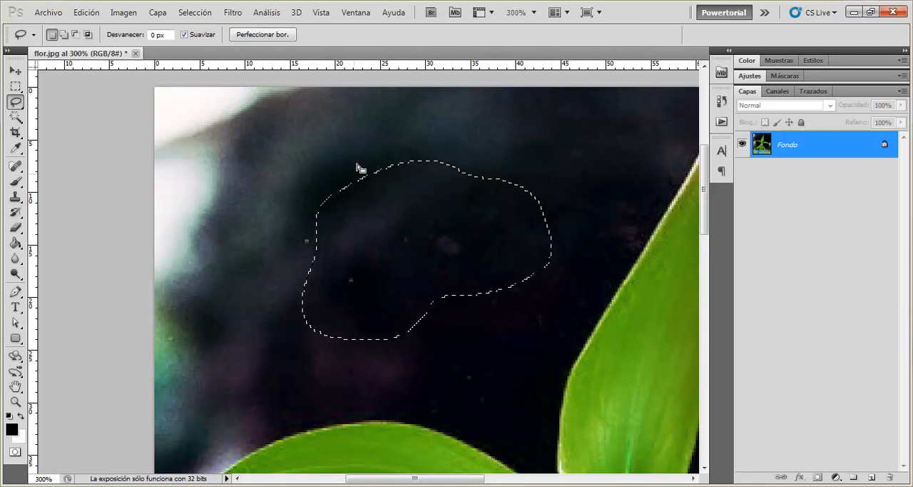
- Copy the selected dark area onto a new layer and inspect its edges with the Fondo layer temporarily hidden
left_click(86, 14)
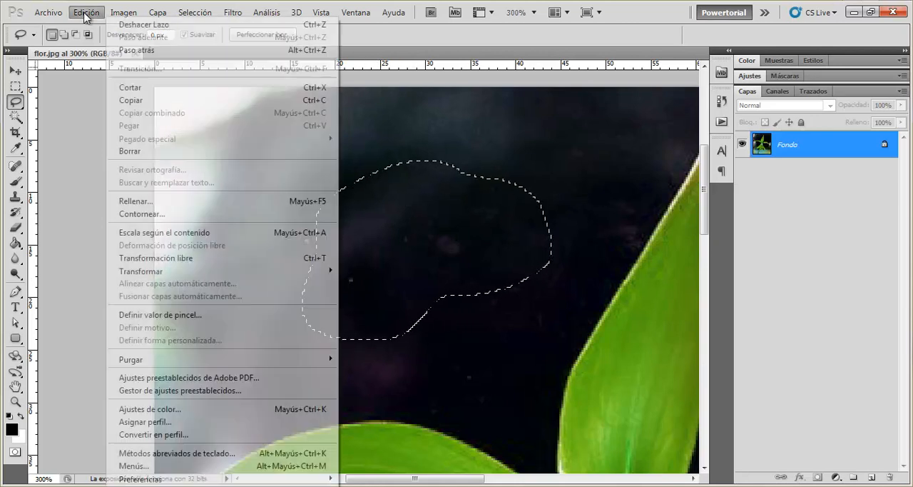
left_click(200, 100)
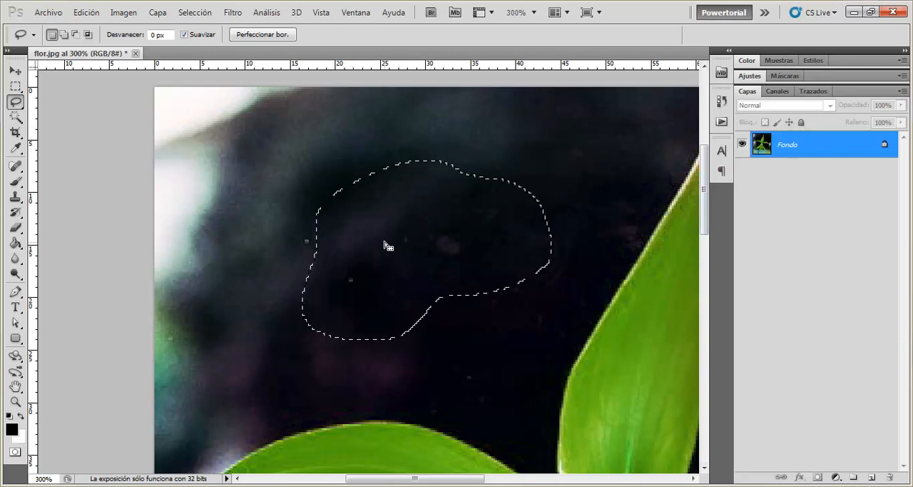
left_click(85, 13)
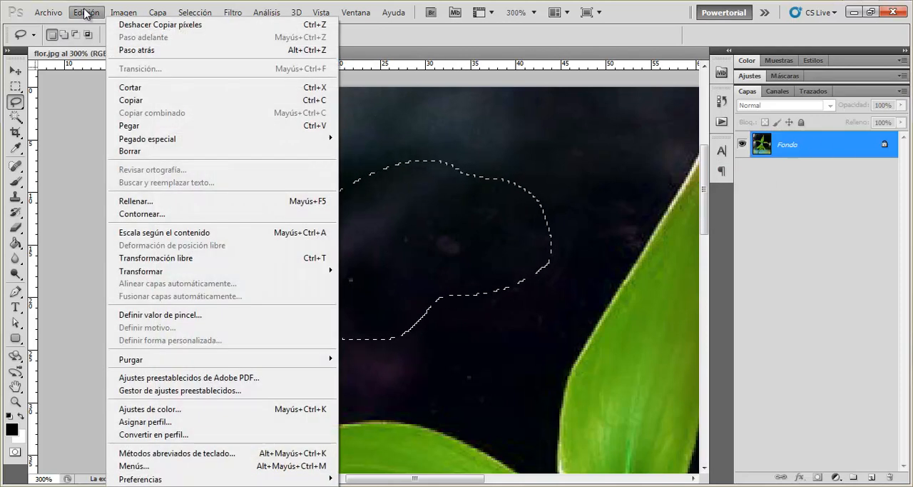
left_click(198, 125)
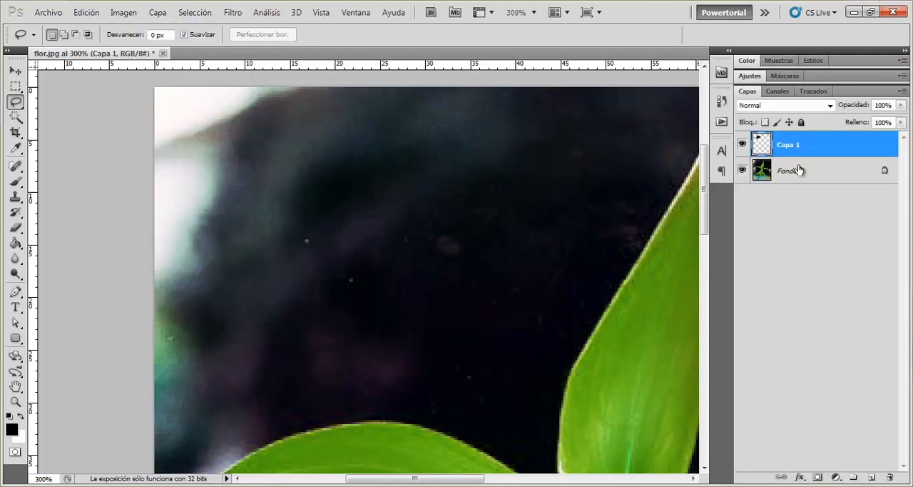
left_click(742, 171)
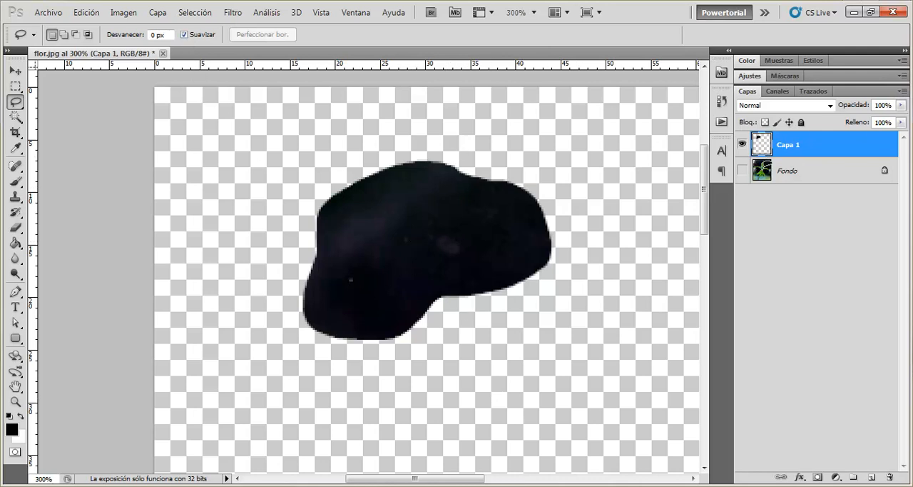
left_click(742, 171)
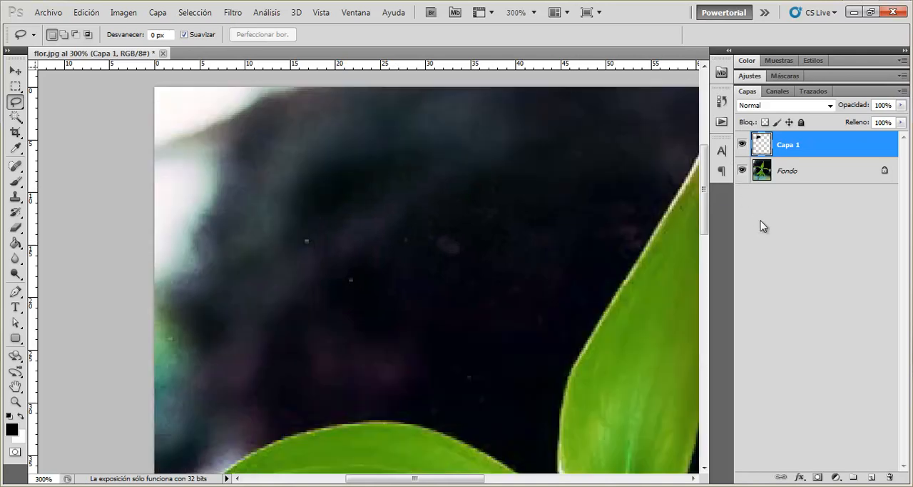
- Hide the Capa 1 layer and draw another irregular Lasso selection in the dark background on the Fondo layer
left_click(742, 145)
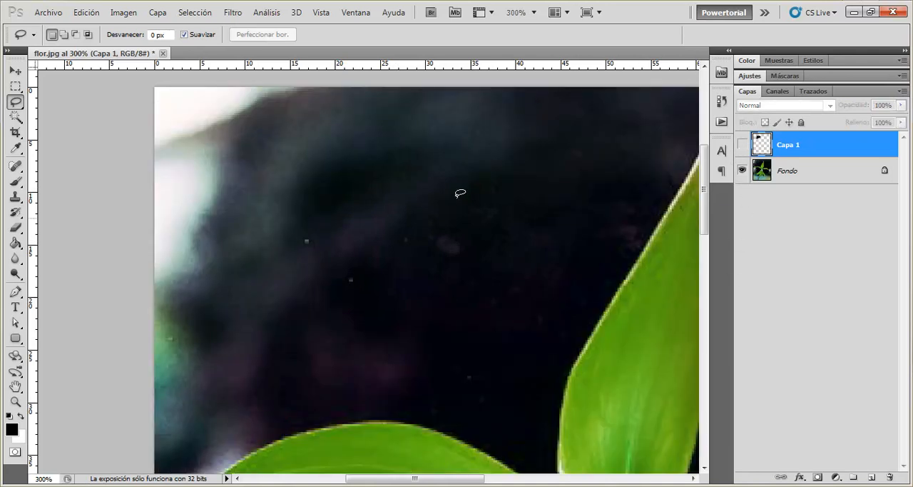
left_click(779, 179)
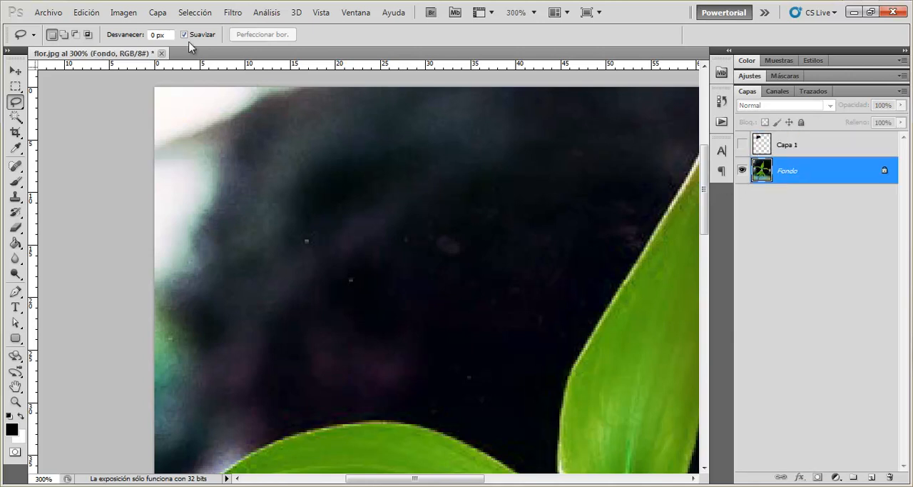
mouse_move(430, 152)
left_mouse_down()
mouse_move(280, 263)
mouse_move(515, 275)
mouse_move(450, 218)
mouse_move(451, 186)
left_mouse_up()
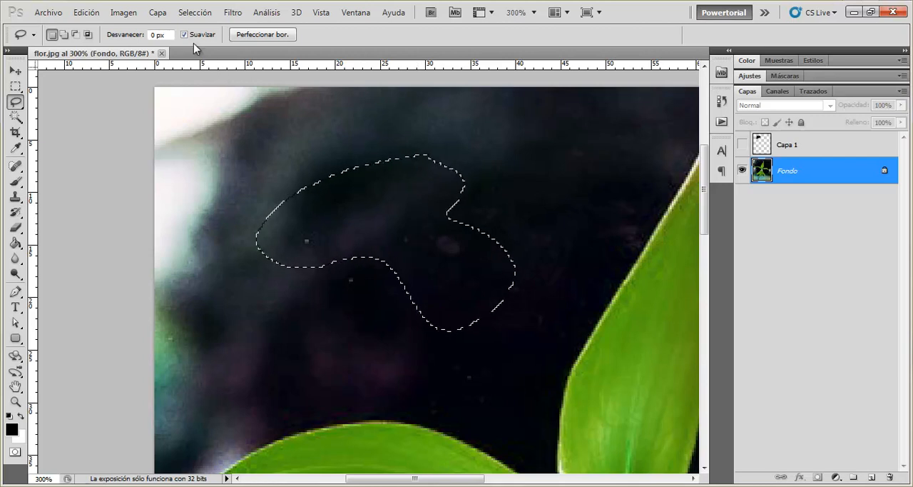
- Replace the current selection with a new irregular Lasso selection in the dark background, drawn with antialiasing turned off
left_click(381, 162)
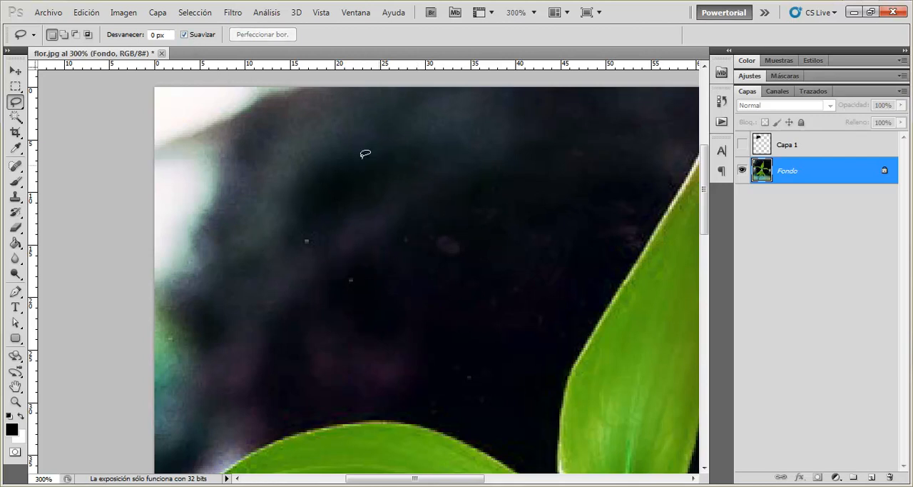
left_click(187, 34)
mouse_move(360, 164)
left_mouse_down()
mouse_move(440, 269)
mouse_move(486, 170)
left_mouse_up()
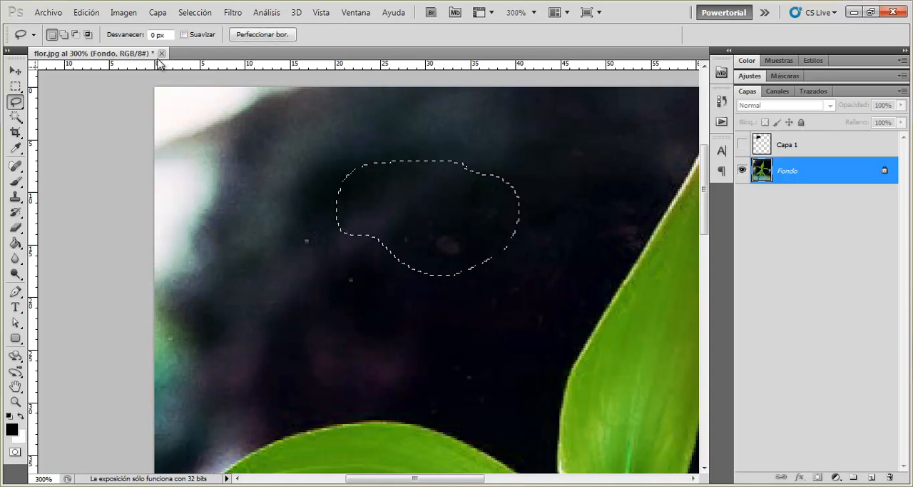
- Copy the selected dark area of the Fondo layer and paste it onto a new layer
left_click(85, 12)
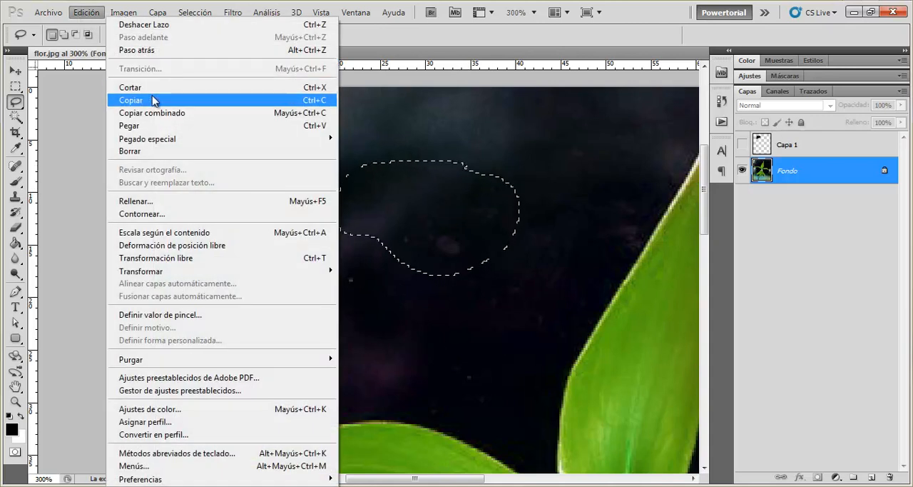
left_click(153, 100)
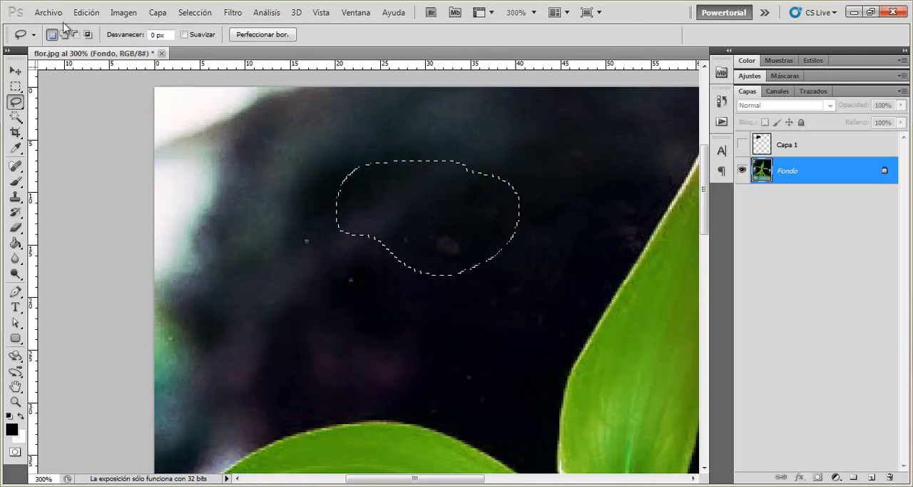
left_click(86, 12)
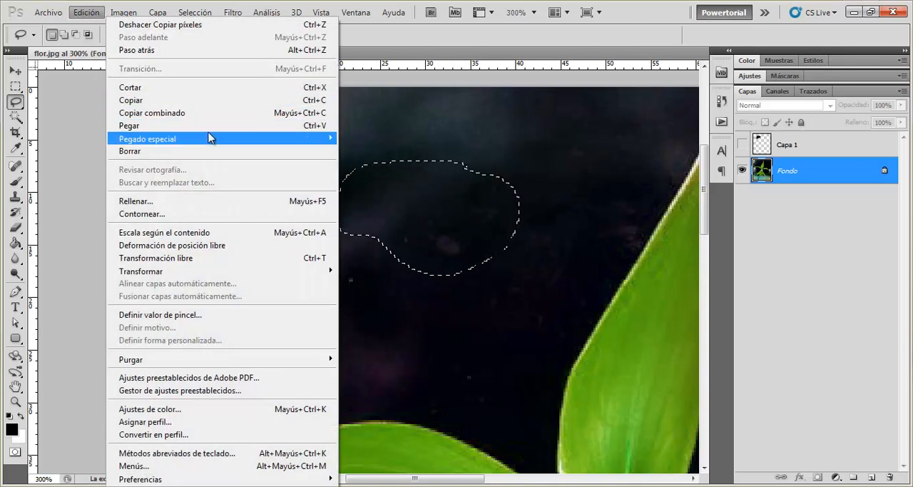
left_click(78, 10)
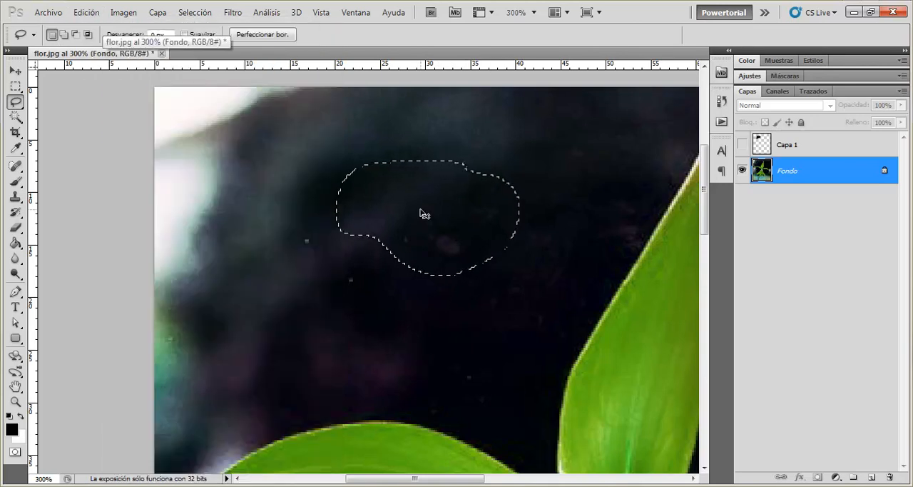
key("ctrl+v")
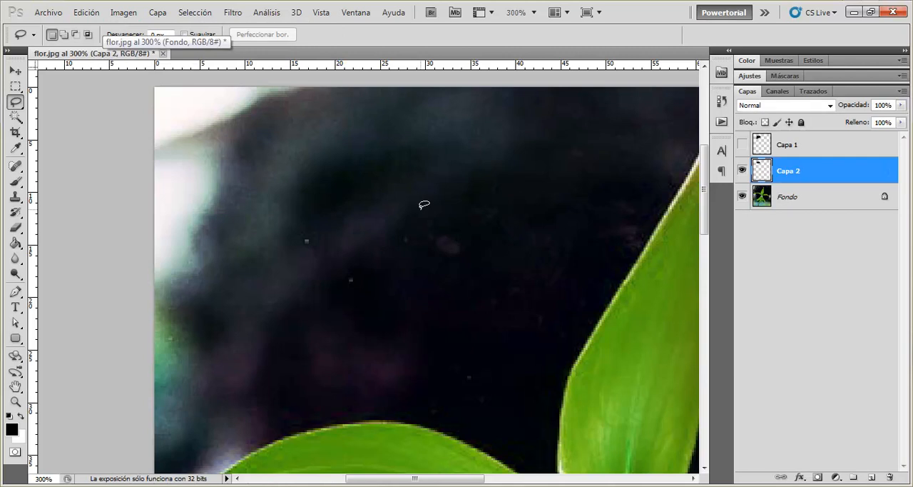
- Hide the Fondo layer, show Capa 1 and move the Capa 2 shape down beside it to compare their edges
left_click(742, 196)
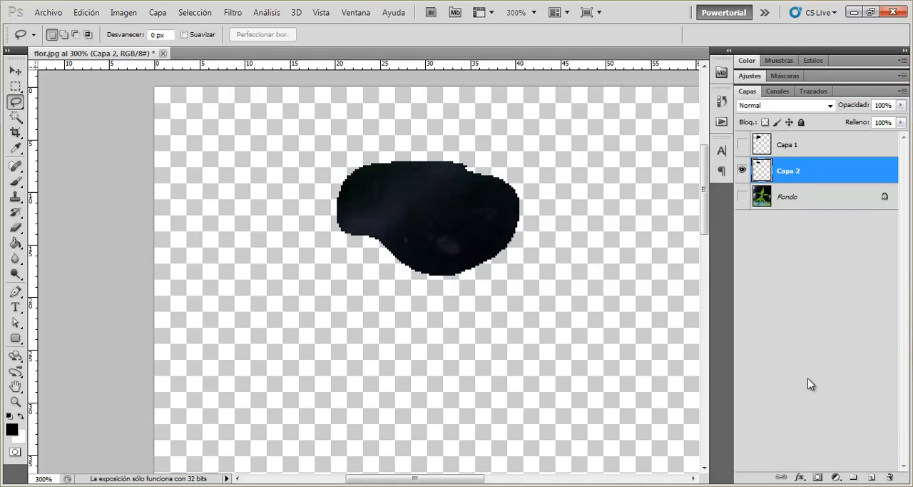
left_click(742, 145)
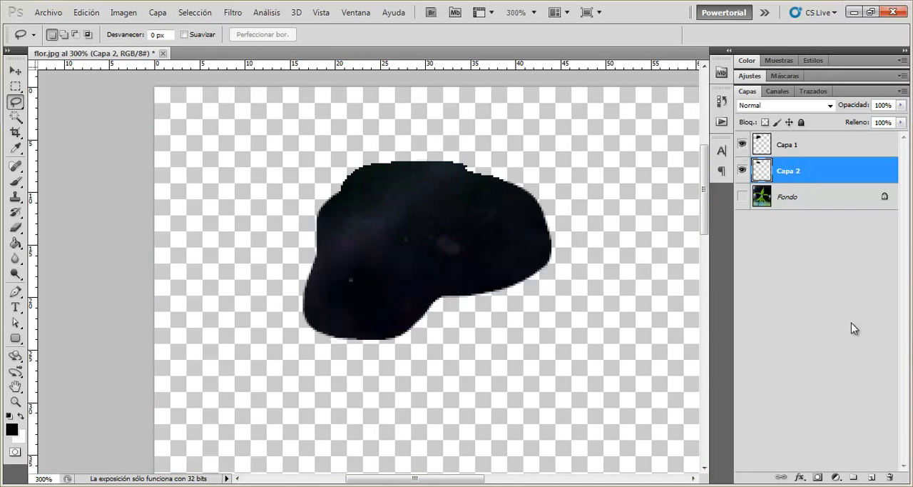
left_click(15, 70)
left_click_drag(471, 216, 603, 365)
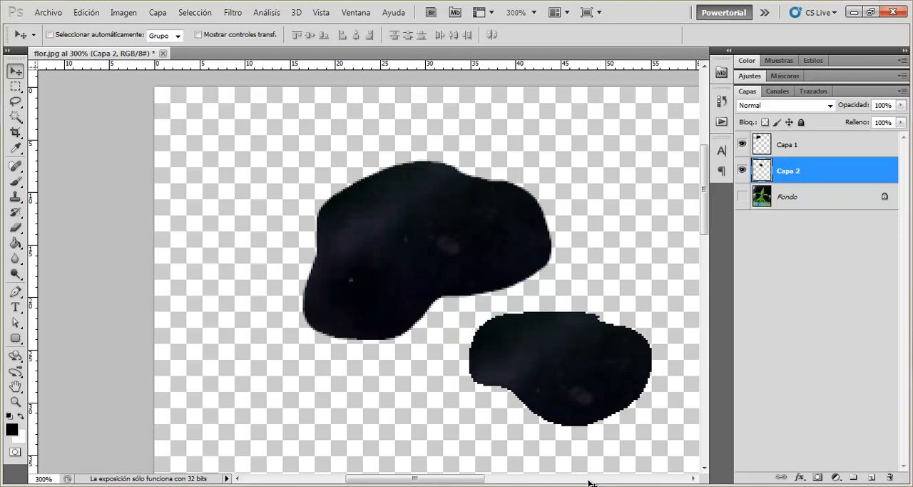
left_click_drag(483, 340, 433, 304)
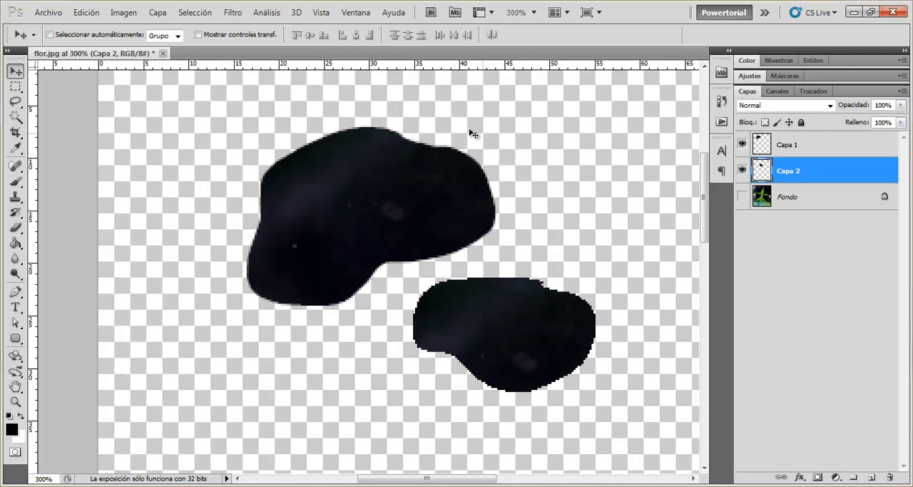
- Delete the Capa 1 and Capa 2 layers and show the Fondo layer again
left_click(783, 144)
left_click(791, 171)
key("Delete")
left_click(784, 152)
key("Delete")
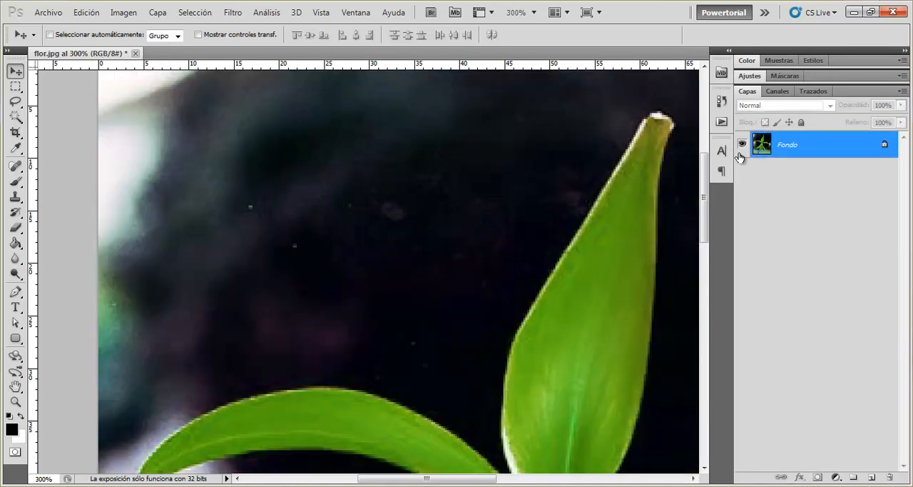
key("ctrl+1")
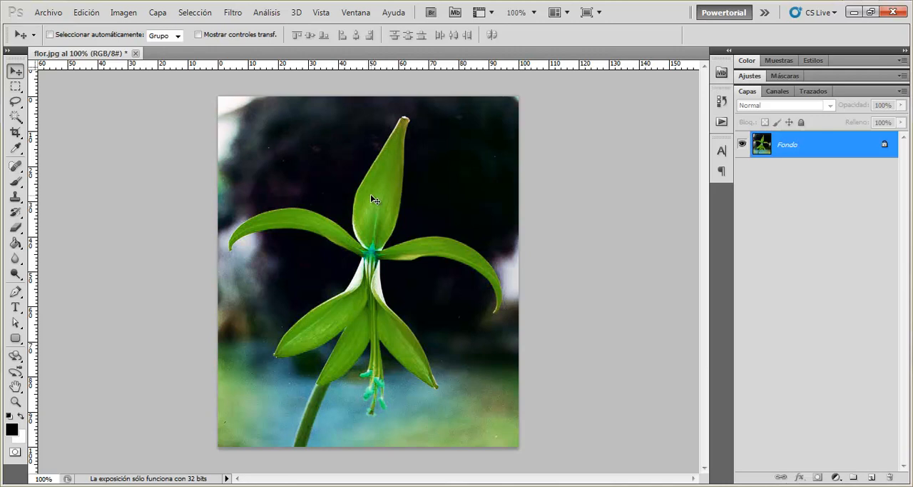
left_click(15, 101)
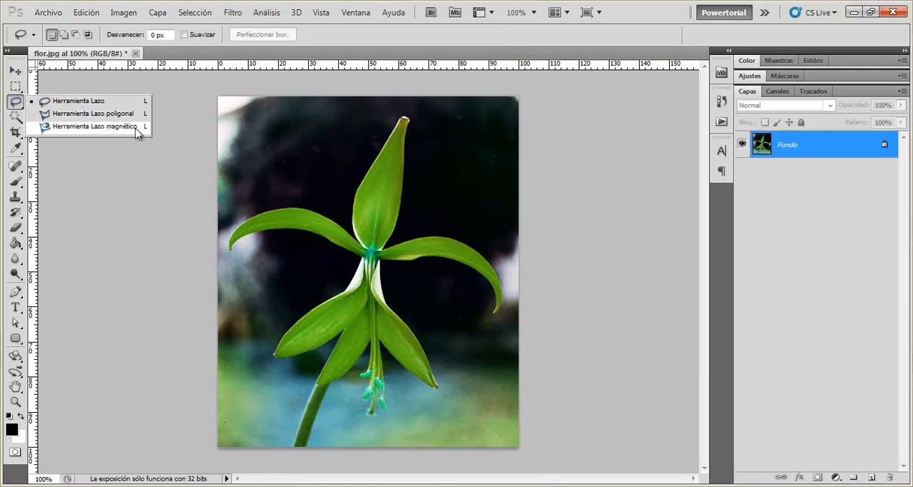
left_click(15, 86)
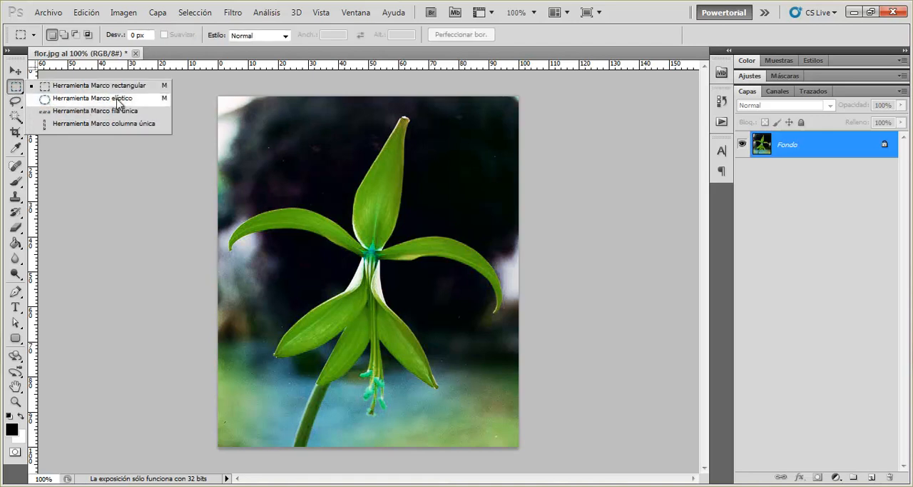
left_click(15, 116)
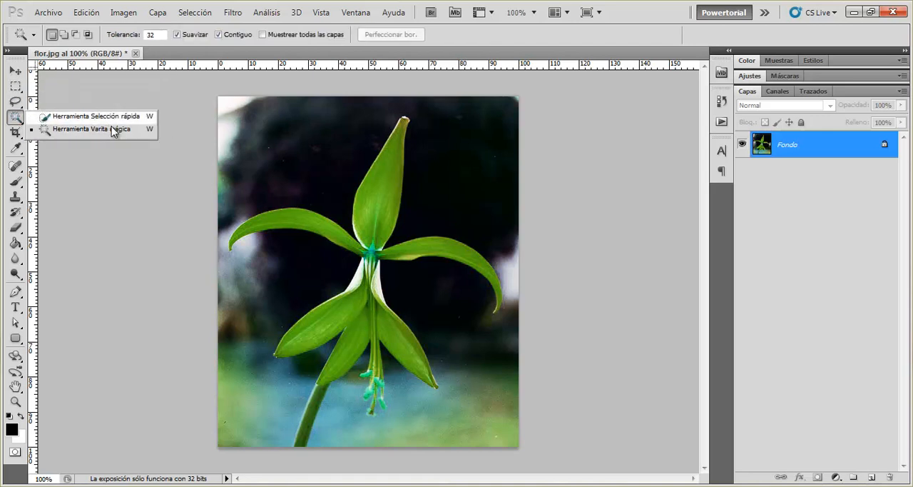
left_click(15, 117)
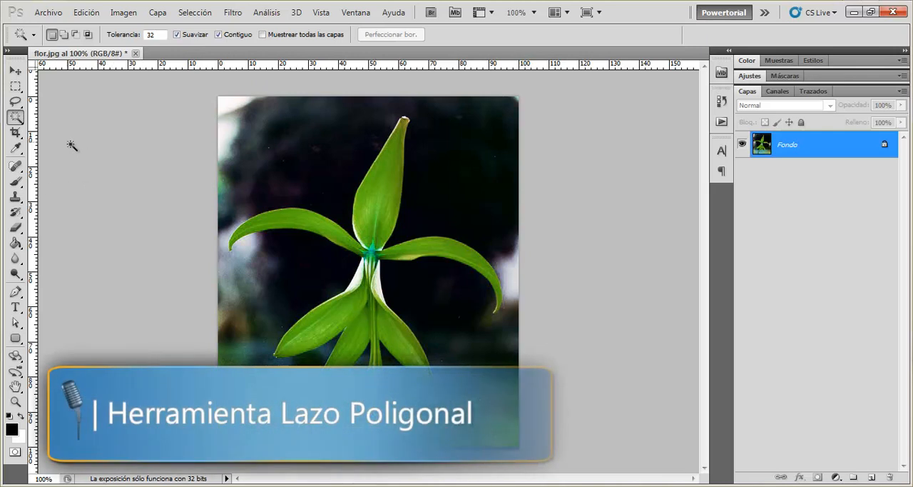
- Outline a twelve-cornered selection around most of the flower with the Polygonal Lasso tool, close it at its starting point, and deselect it
left_click(10, 104)
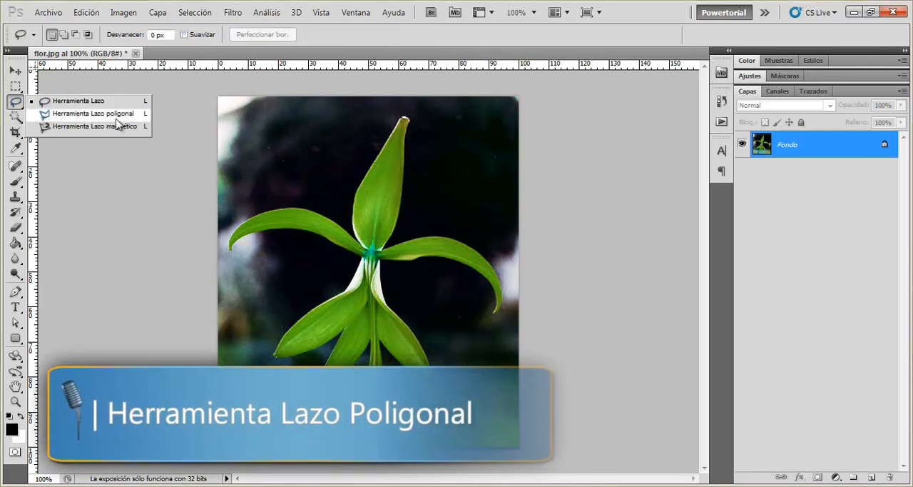
left_click(107, 119)
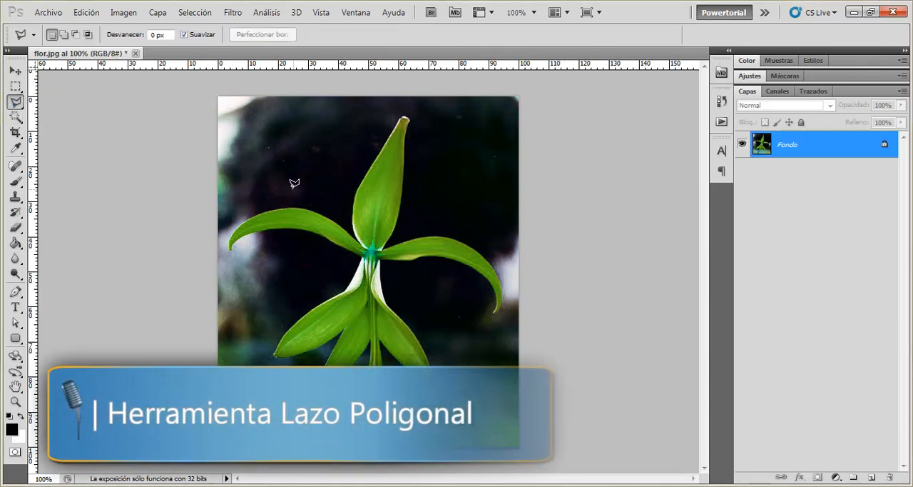
left_click(248, 117)
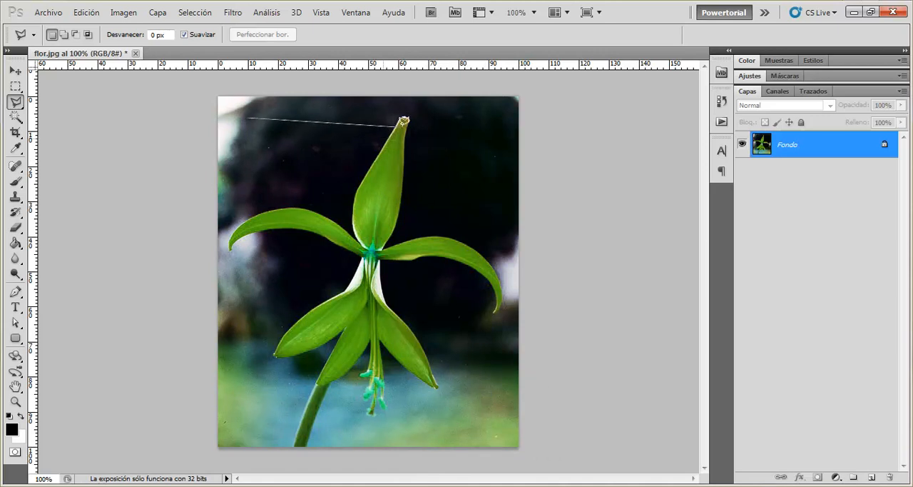
left_click(441, 126)
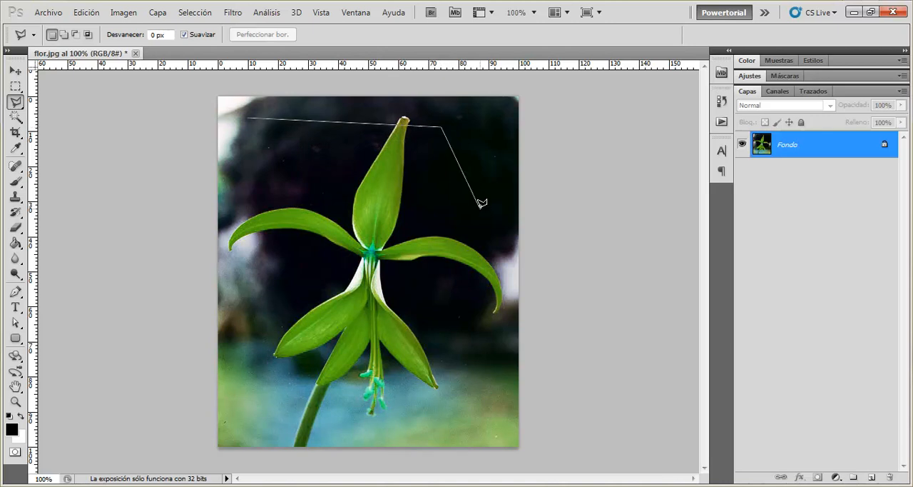
left_click(480, 208)
left_click(465, 336)
left_click(347, 405)
left_click(260, 370)
left_click(292, 276)
left_click(328, 264)
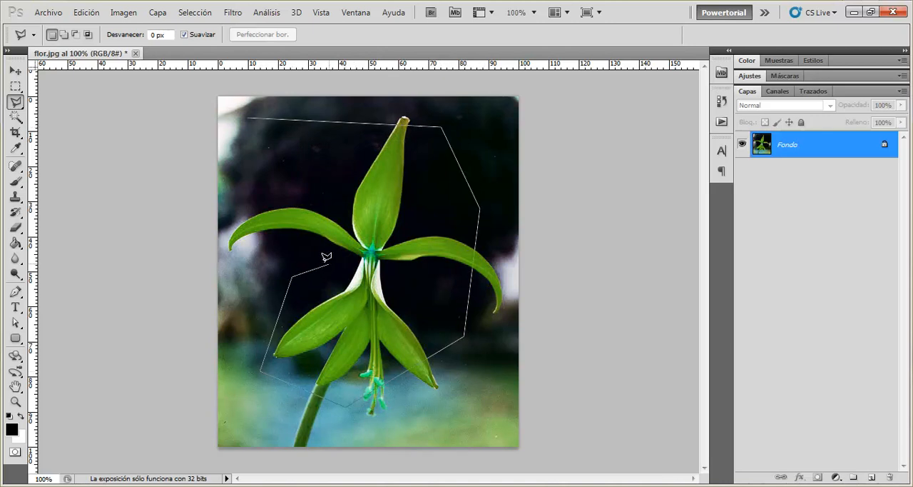
left_click(276, 242)
left_click(219, 266)
left_click(219, 189)
left_click(272, 156)
left_click(250, 112)
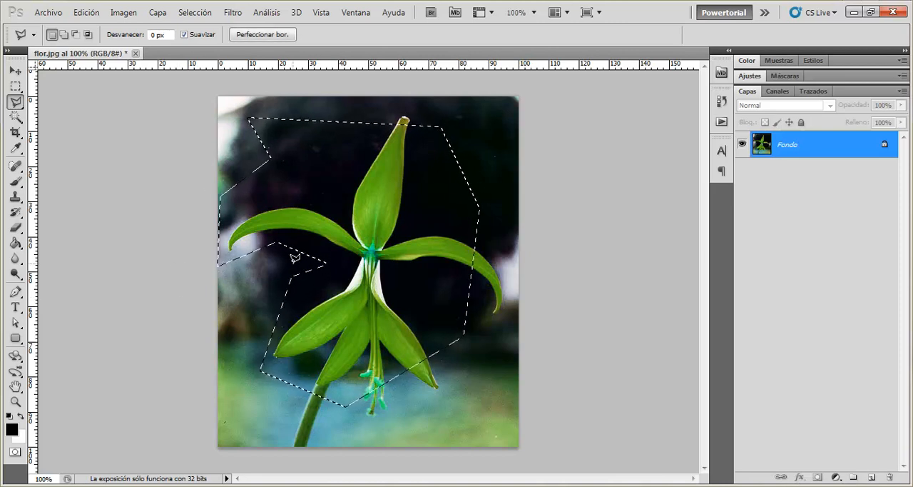
key("ctrl+d")
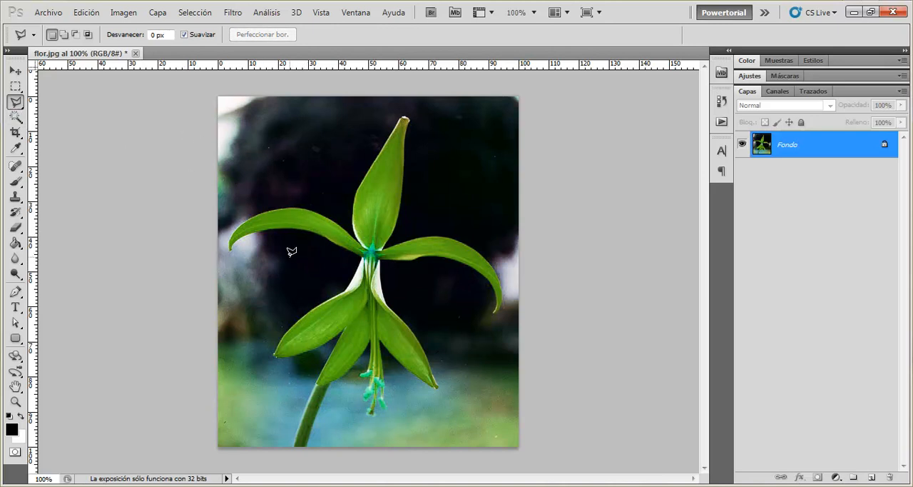
- Draw a large triangular Polygonal Lasso selection across the flower's centre, closing it automatically from the third corner, and deselect it
key("ctrl+plus")
left_click(158, 246)
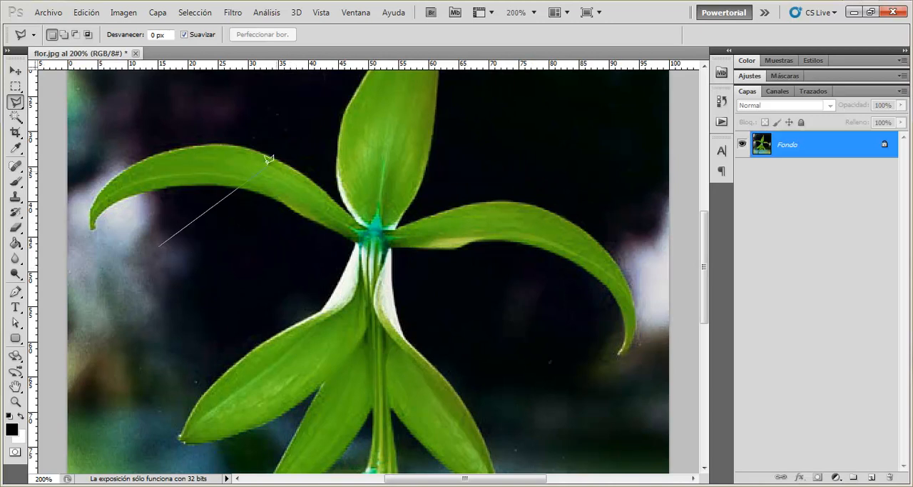
left_click(540, 162)
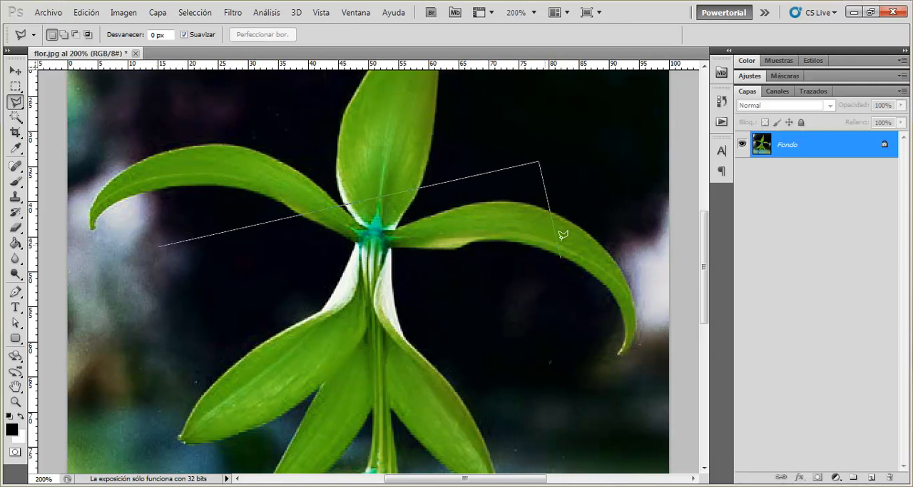
double_click(433, 394)
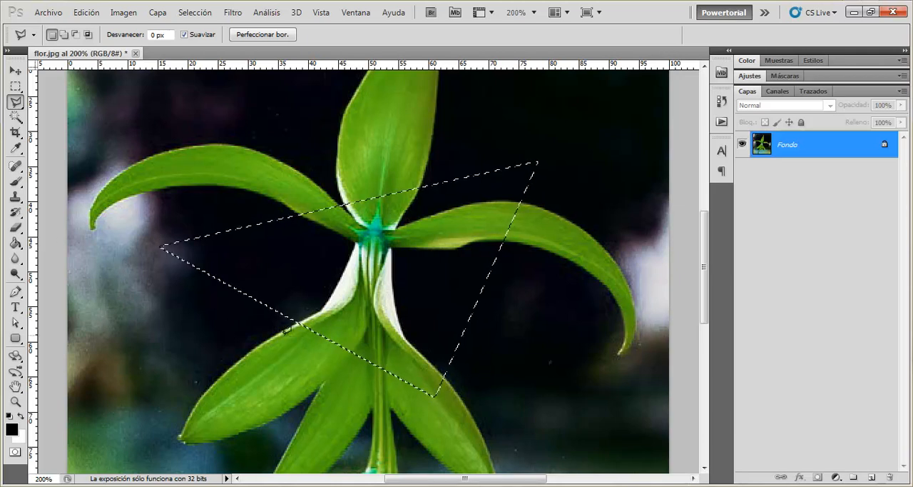
left_click(284, 333)
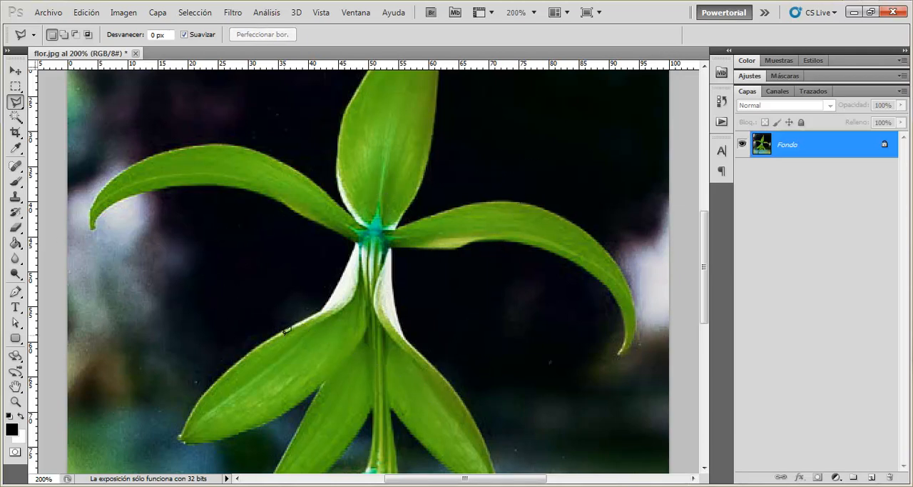
- Draw a smaller triangular Polygonal Lasso selection over the base of the upper petal, closing it from the third corner, and deselect it
left_click(318, 131)
left_click(515, 189)
double_click(245, 310)
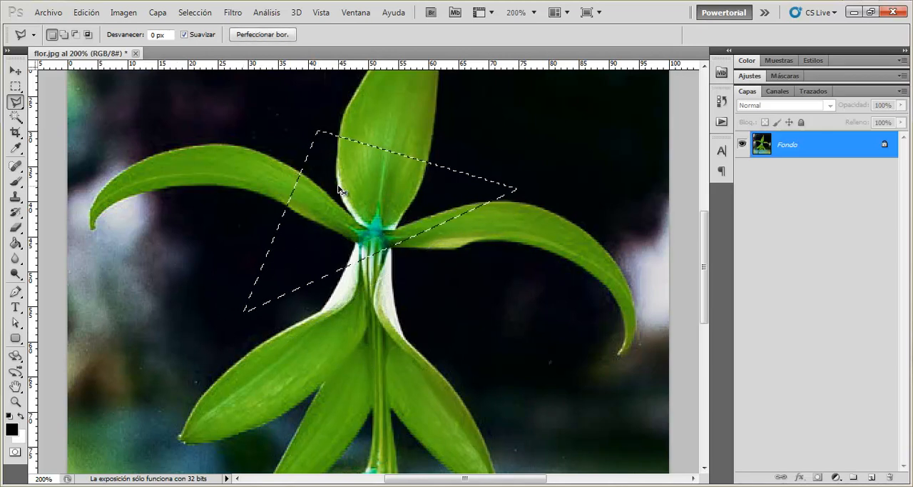
key("ctrl+d")
- Draw a four-cornered Polygonal Lasso selection over the flower's centre, closing it automatically from the fourth corner, and deselect it
left_click(331, 126)
left_click(545, 206)
left_click(246, 327)
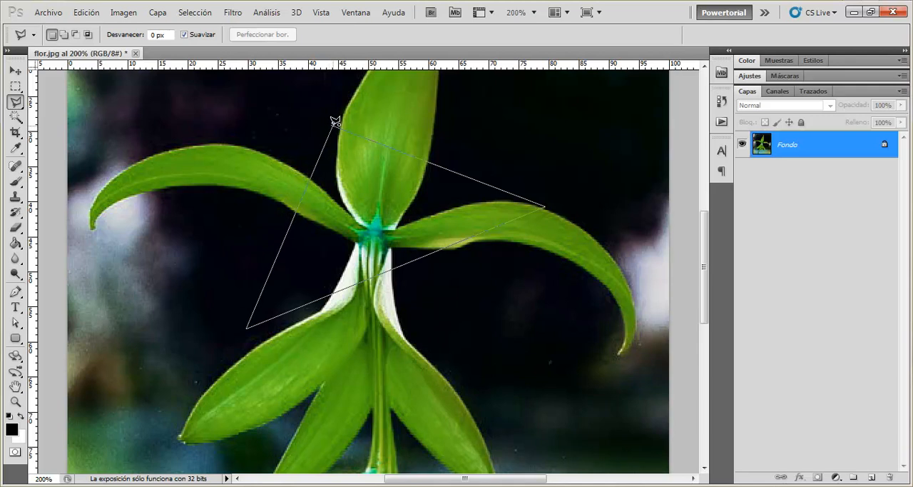
double_click(239, 258)
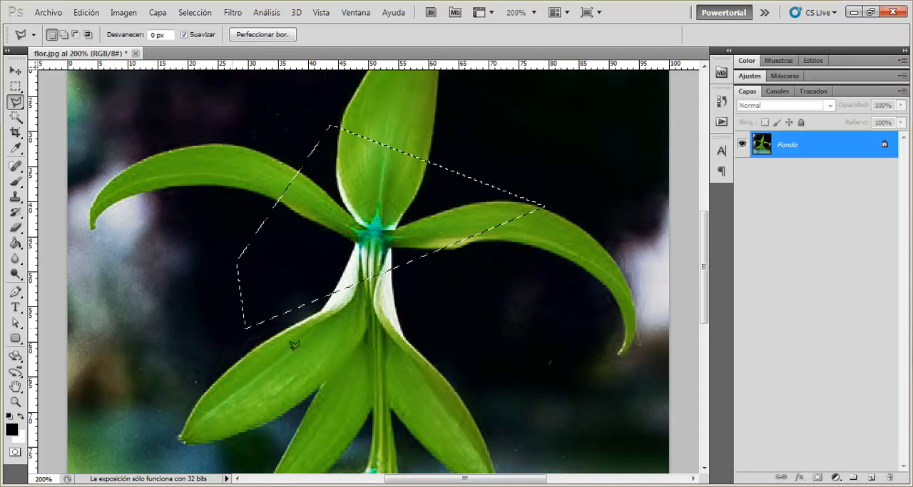
key("ctrl+d")
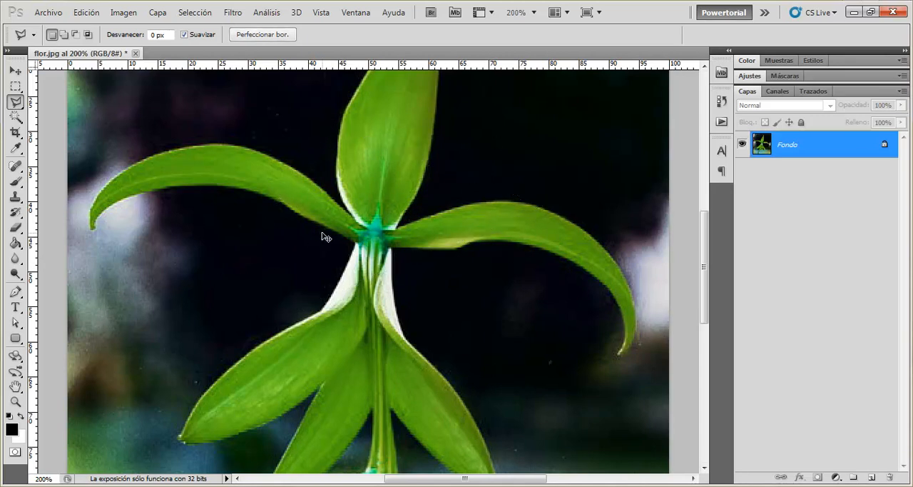
- Draw a tilted Polygonal Lasso selection over the flower and the dark background beside it, constraining its main sides to 45° angles
key("ctrl+minus")
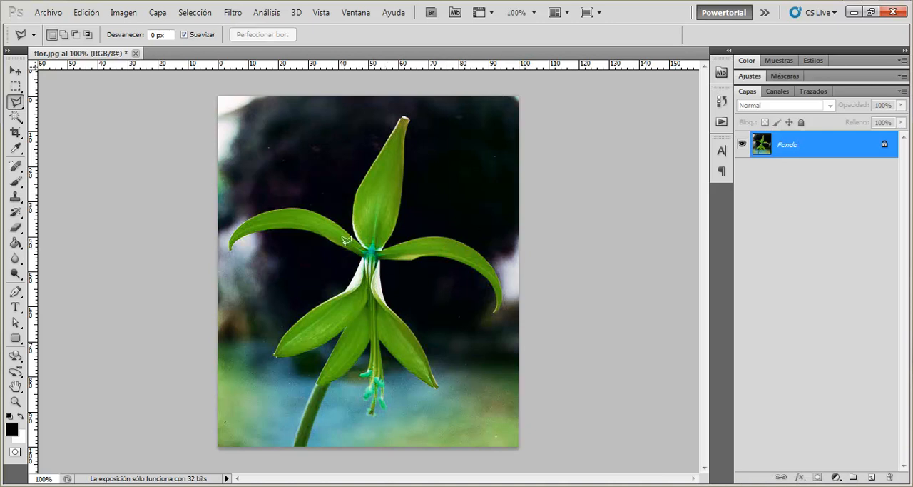
left_click(266, 176)
key("shift")
left_click(426, 336)
left_click(522, 242)
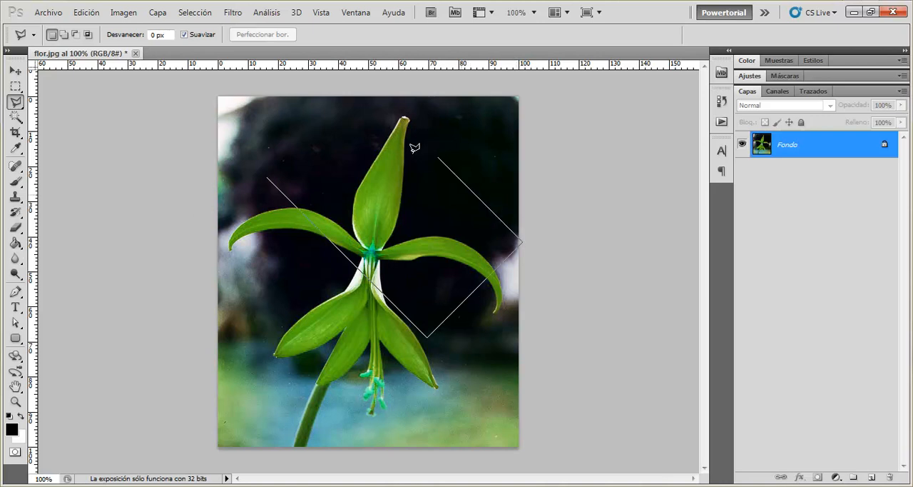
left_click(382, 102)
left_click(270, 179)
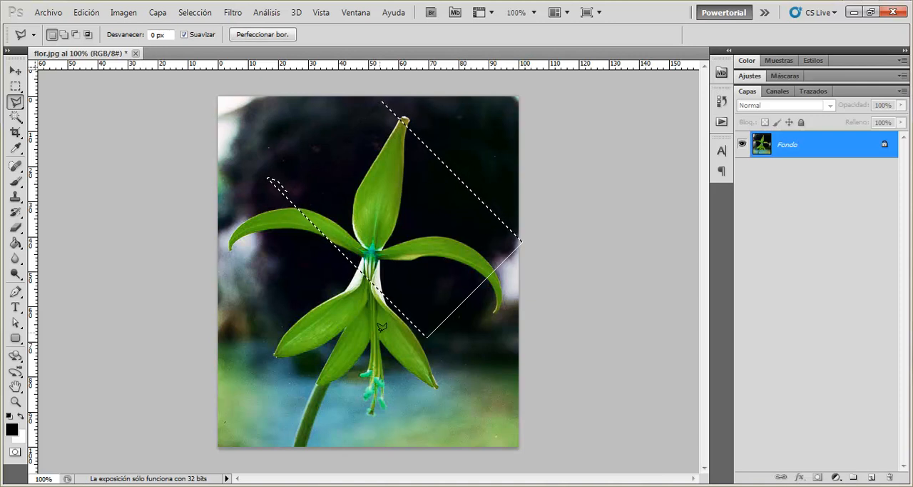
- Deselect the tilted selection and try placing and deleting Polygonal Lasso points beneath the left petal
key("ctrl+d")
key("ctrl+plus")
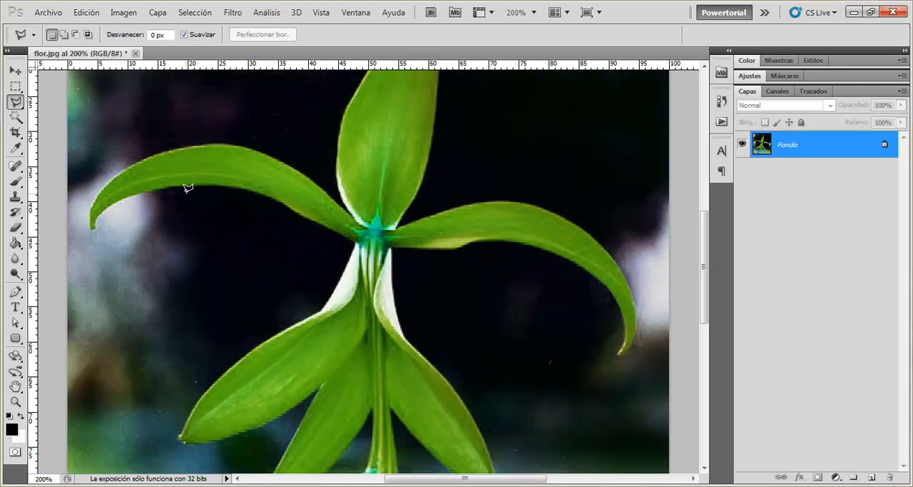
left_click(249, 189)
key("BackSpace")
key("BackSpace")
key("BackSpace")
- Draw a six-point Polygonal Lasso outline from beneath the left petal through the flower's centre and back over the background, leaving it open, and discard it
left_click(175, 190)
left_click(261, 187)
left_click(380, 227)
left_click(368, 303)
left_click(223, 293)
left_click(194, 242)
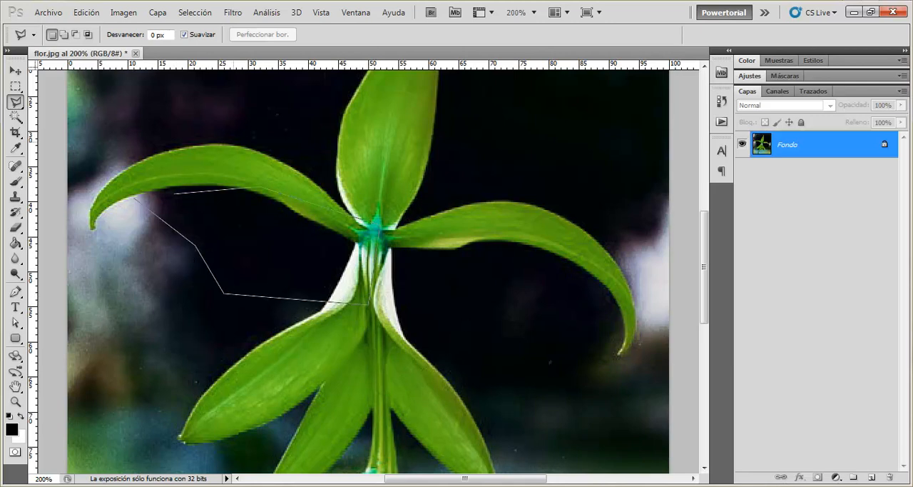
scroll(105, 321, "down", 1)
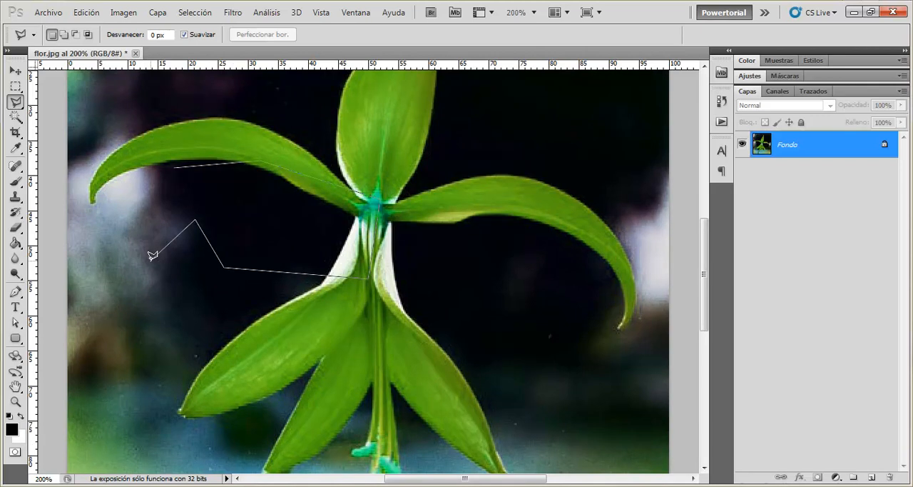
key("Escape")
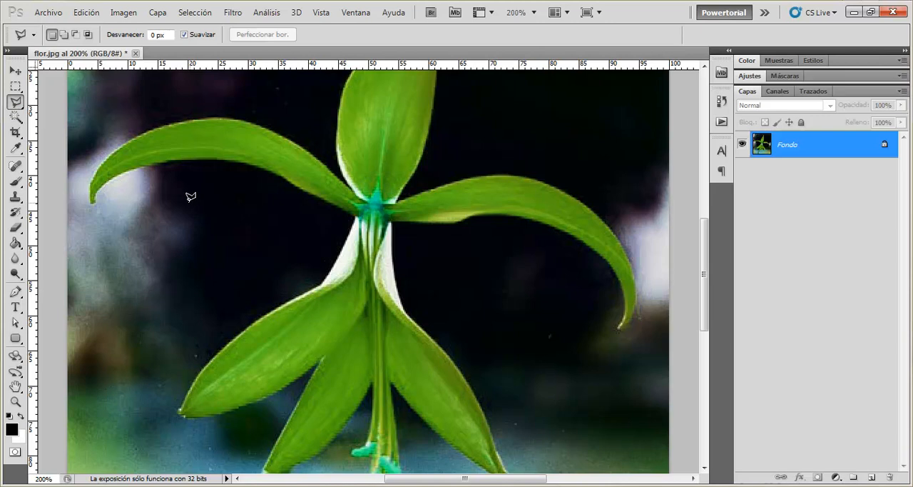
- Start a Polygonal Lasso outline beneath the left petal and carry it over the dark background down to the lower-left petal, panning the image while drawing
left_click(178, 172)
left_click(238, 171)
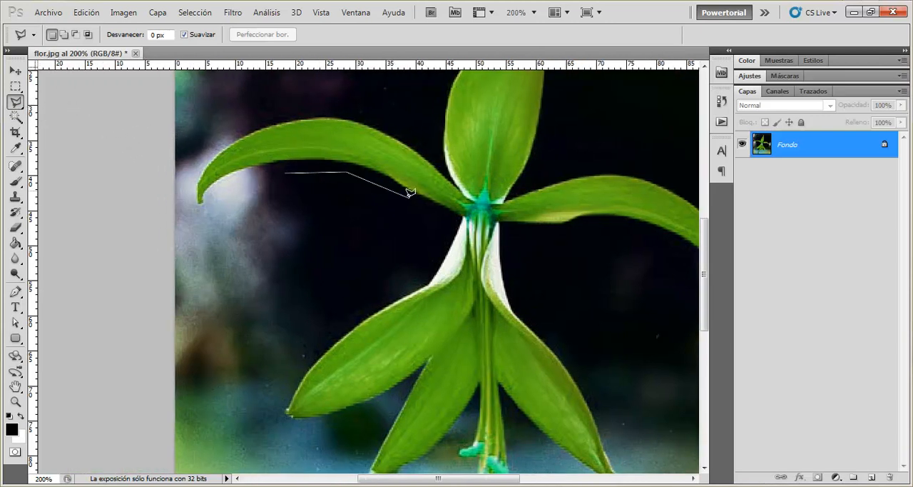
left_click(395, 202)
left_click(386, 242)
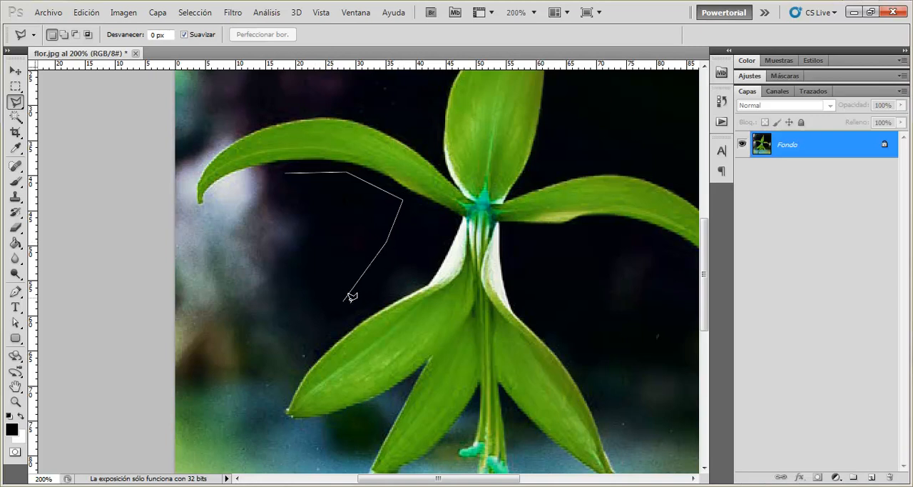
left_click(394, 298)
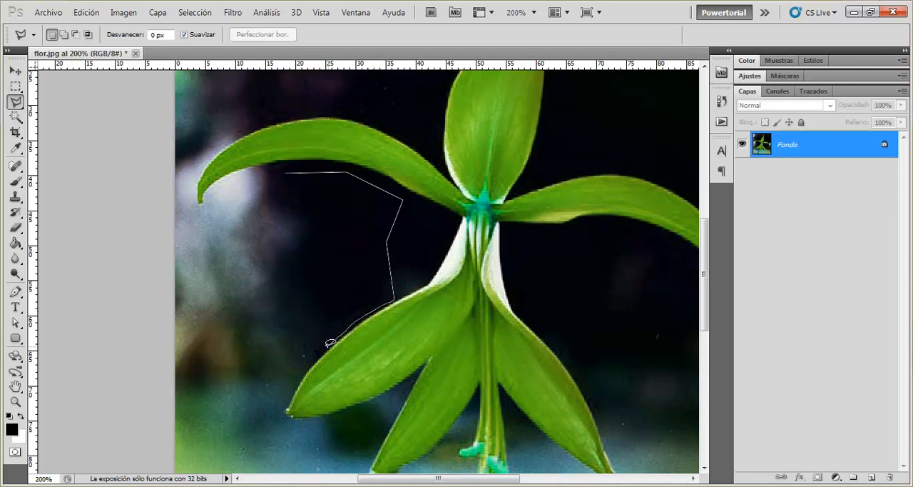
- Continue the outline freehand along the lower-left petal's upper edge, add straight segments around its tip and across the flower, and discard the outline
left_click(302, 373)
left_click(277, 421)
left_click(329, 441)
left_click(427, 363)
left_click(532, 317)
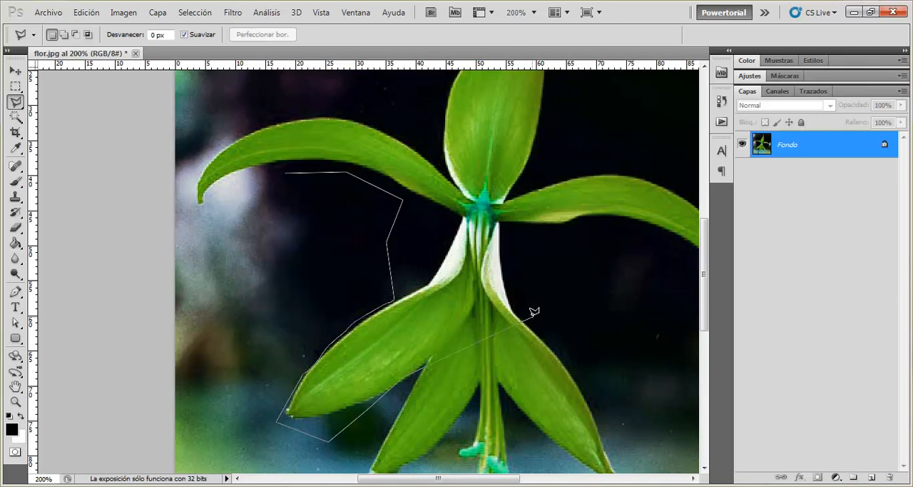
left_click(547, 222)
key("Escape")
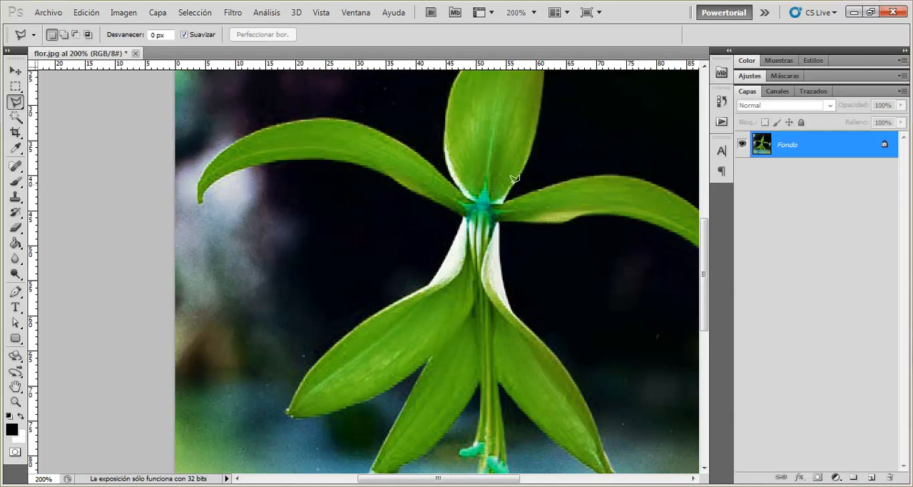
- Draw a Lasso outline from the left petal's underside to the lower petals, combining freehand curves with straight segments, and discard it
left_click(16, 101)
left_click(59, 102)
left_click_drag(355, 165, 379, 184)
left_click_drag(380, 182, 337, 175)
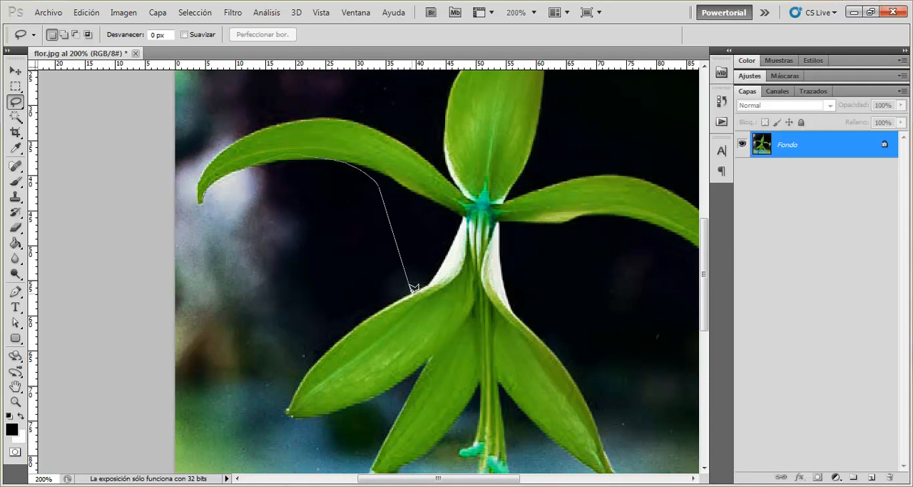
mouse_move(412, 288)
left_mouse_down()
mouse_move(343, 331)
mouse_move(285, 408)
mouse_move(320, 415)
mouse_move(357, 409)
mouse_move(425, 366)
left_mouse_up()
left_click(425, 366)
- Enable antialiasing (Suavizar) for the Lasso and switch to the Magnetic Lasso tool
left_click(184, 35)
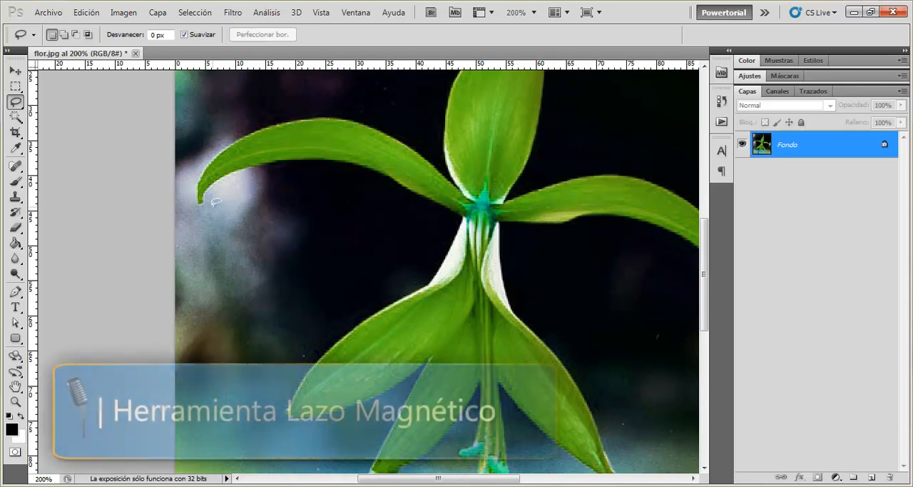
right_click(15, 101)
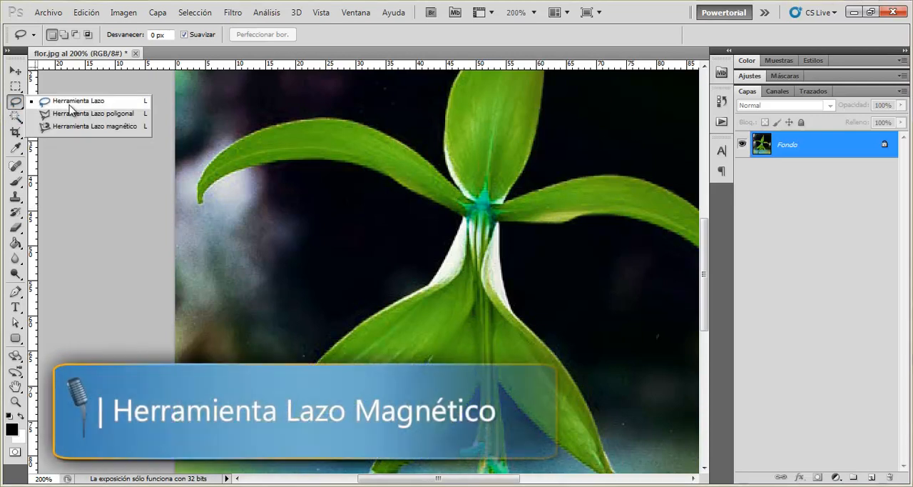
left_click(145, 125)
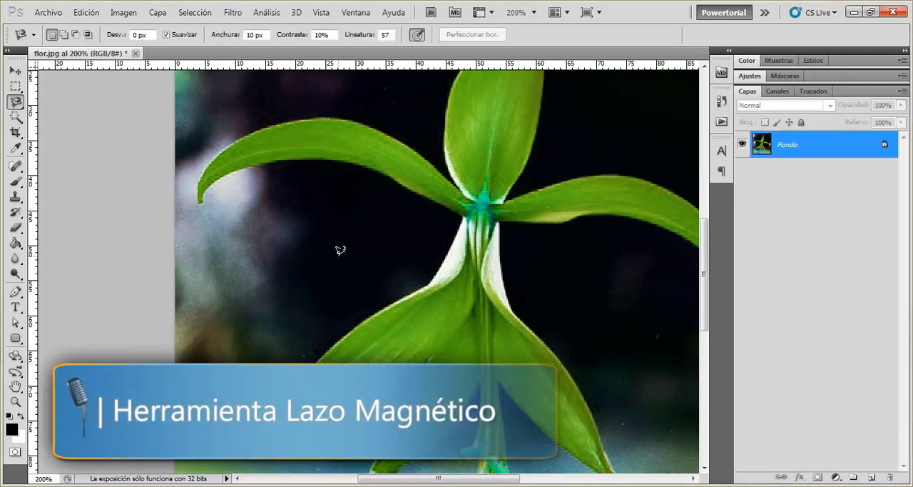
- Select the whole left petal with the Magnetic Lasso, starting and closing at its base by the flower's centre, and deselect it
scroll(347, 281, "up", 3)
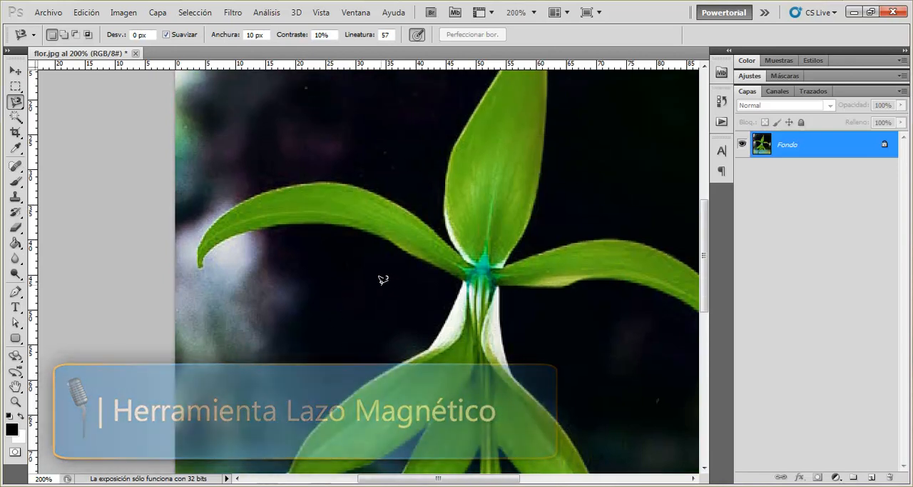
scroll(383, 279, "up", 1)
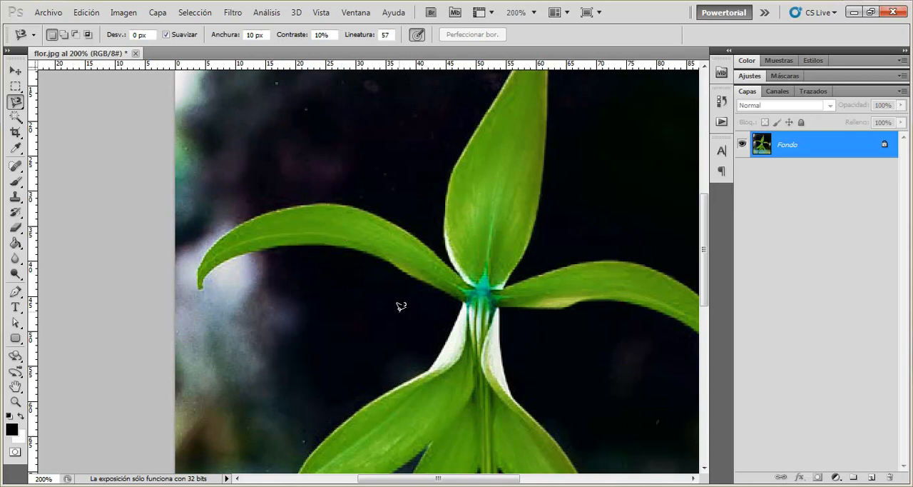
key("ctrl+plus")
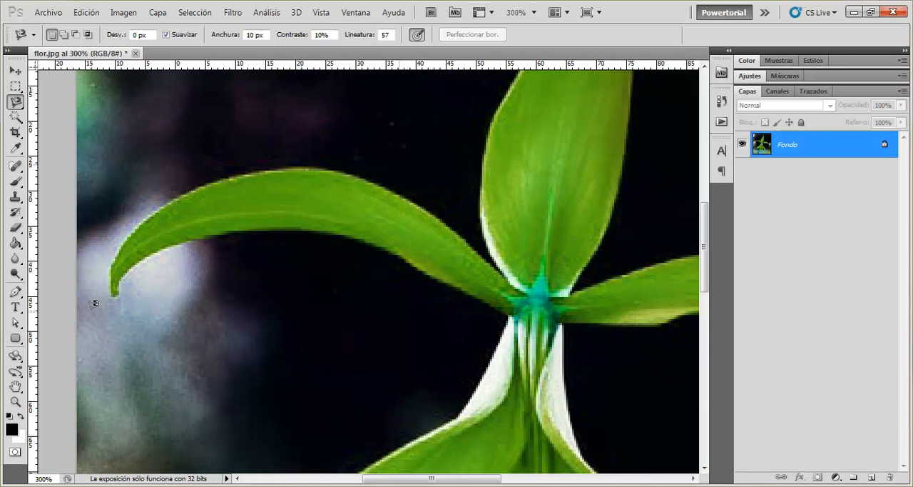
left_click(505, 311)
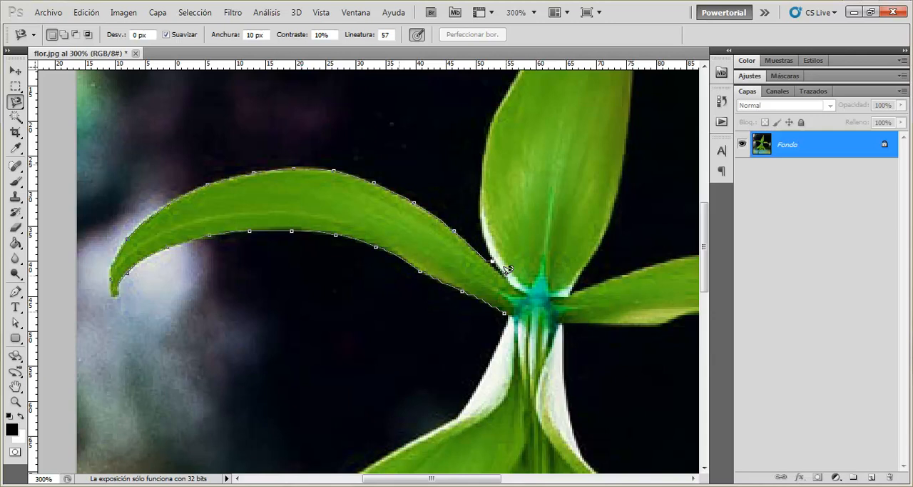
left_click(505, 313)
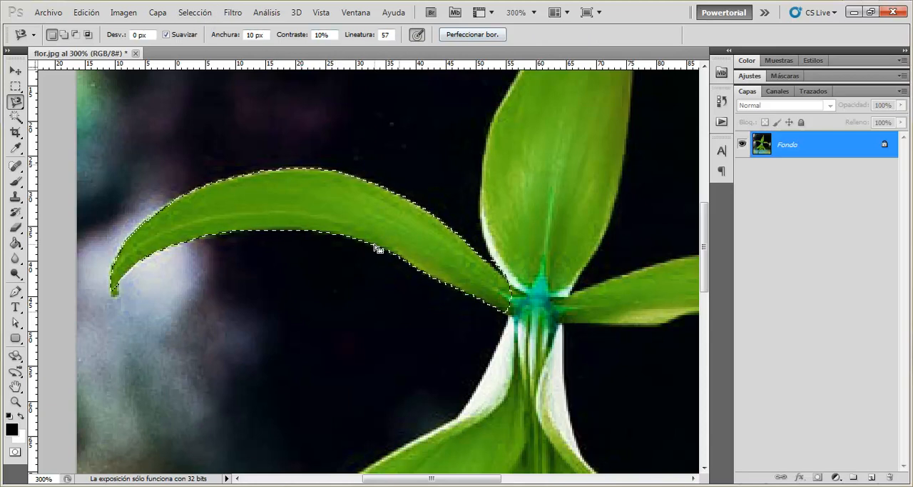
key("ctrl+d")
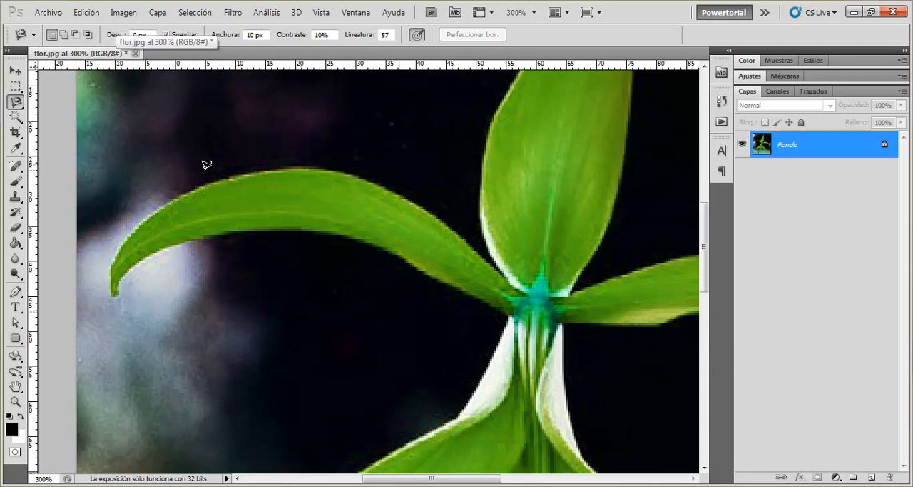
- Check the image's colour mode and bits-per-channel options
left_click(123, 12)
left_click(124, 13)
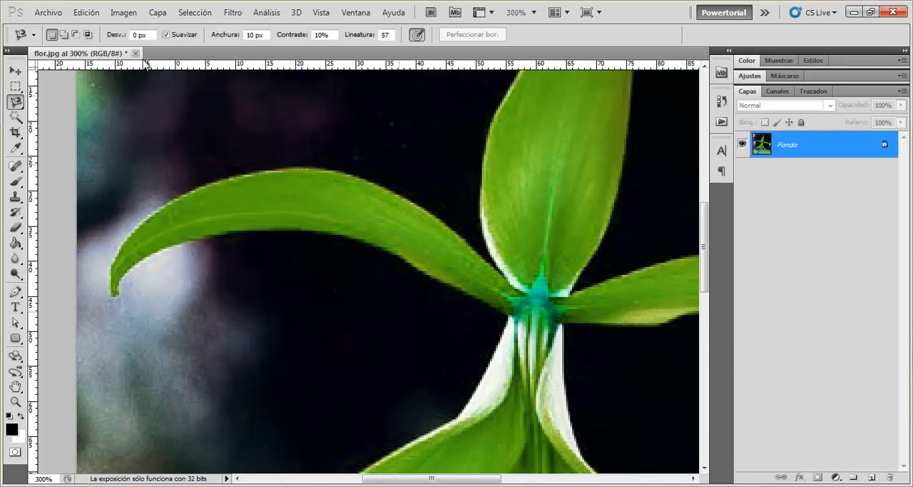
left_click(129, 12)
mouse_move(135, 26)
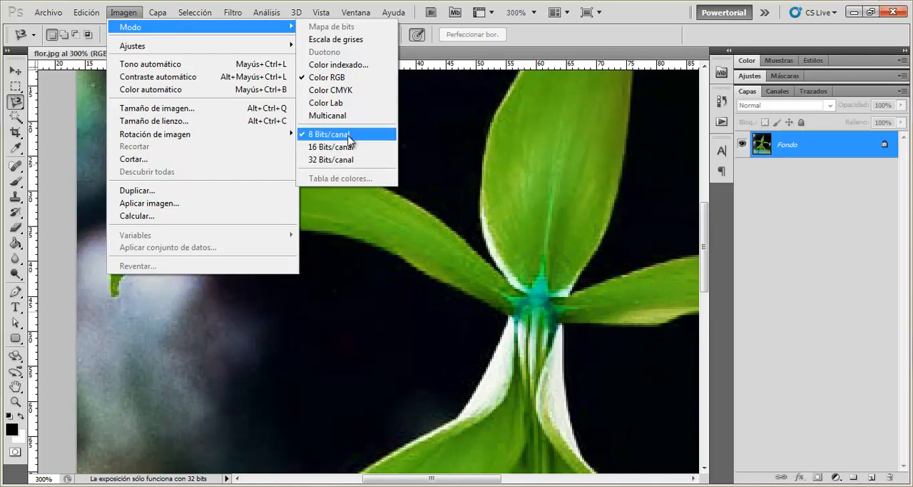
left_click(127, 13)
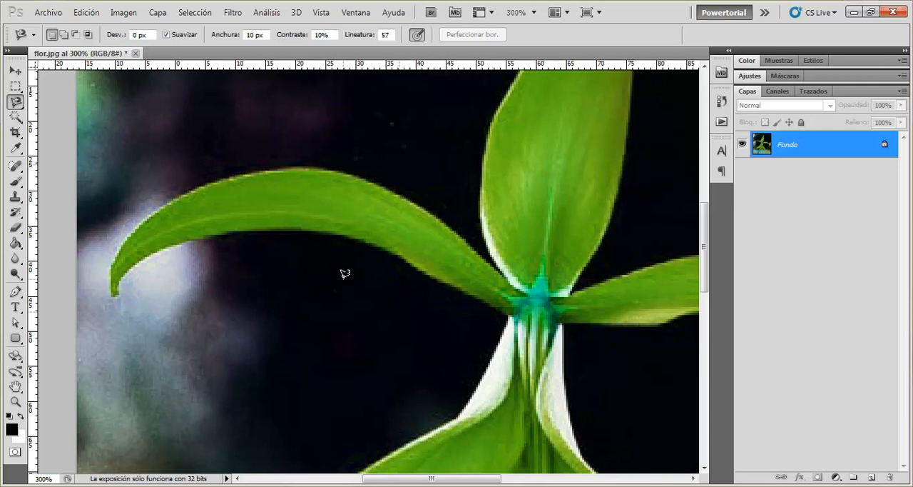
- Show the Magnetic Lasso's detection circle as the cursor, set Anchura to 81 px and trial-trace the left petal's lower edge
key("Caps_Lock")
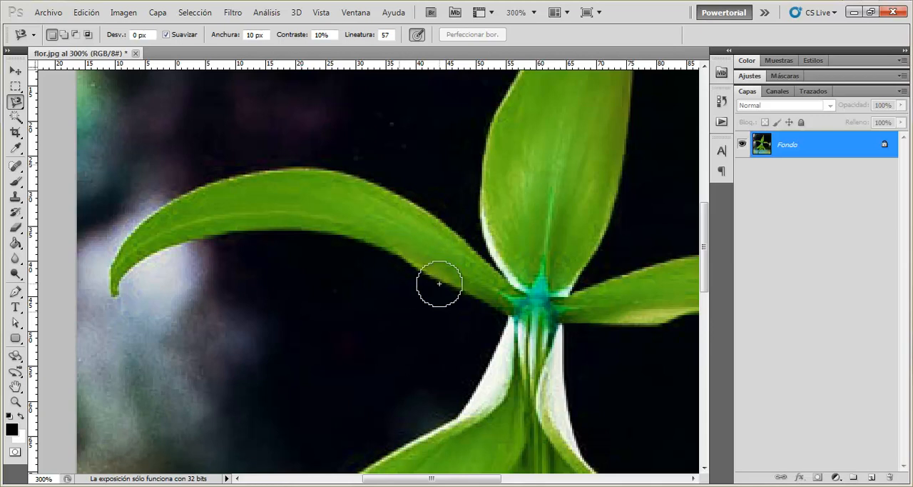
left_click_drag(222, 38, 268, 40)
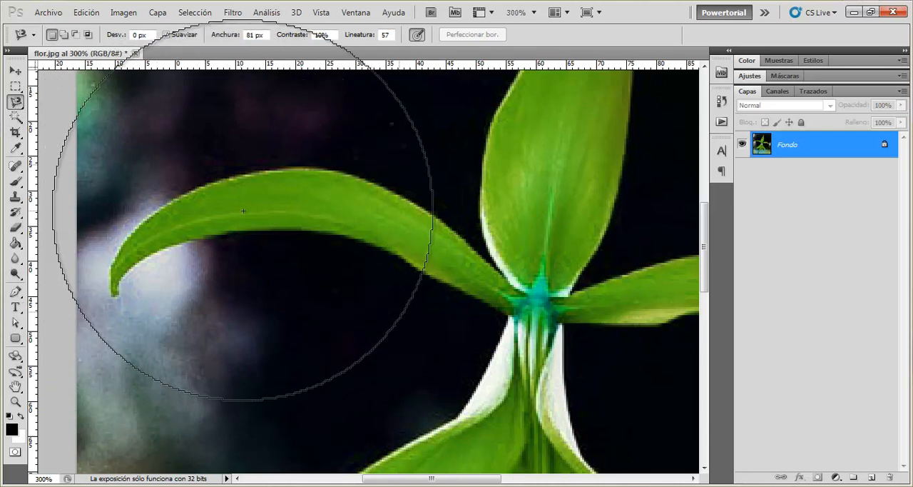
scroll(215, 236, "up", 2)
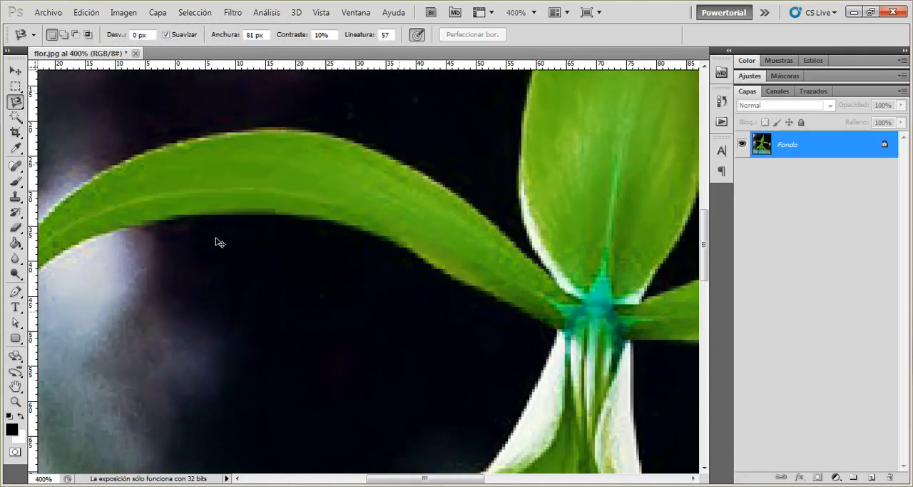
left_click_drag(138, 237, 377, 235)
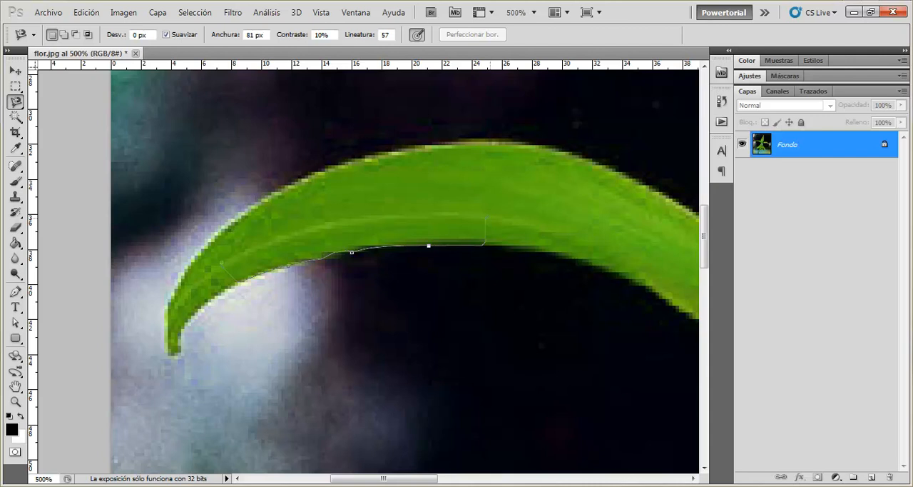
key("Escape")
- Set the Magnetic Lasso's Anchura to 4 px, trace along the left petal's central vein, and discard the trace
left_click_drag(235, 42, 179, 39)
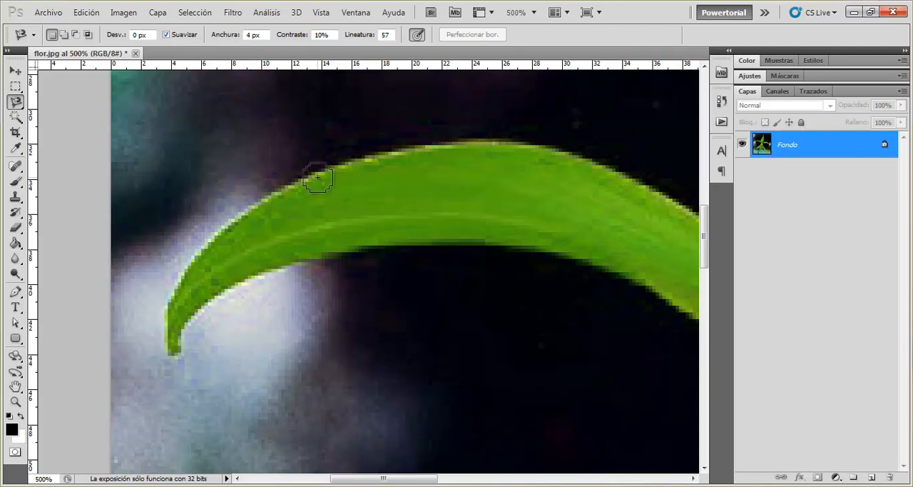
left_click(216, 268)
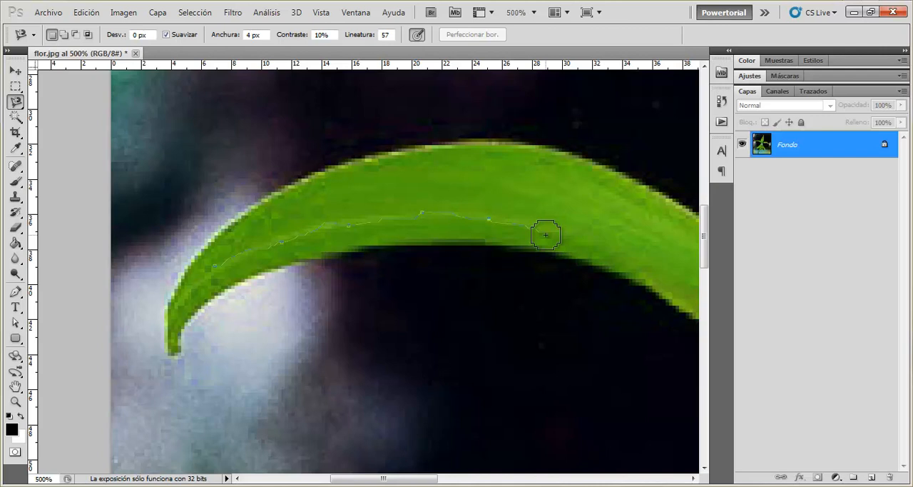
key("Escape")
- Set the Magnetic Lasso's Anchura to 65 px, trace the left petal's upper edge towards the flower's centre, and discard the trace
key("ctrl+minus")
key("ctrl+minus")
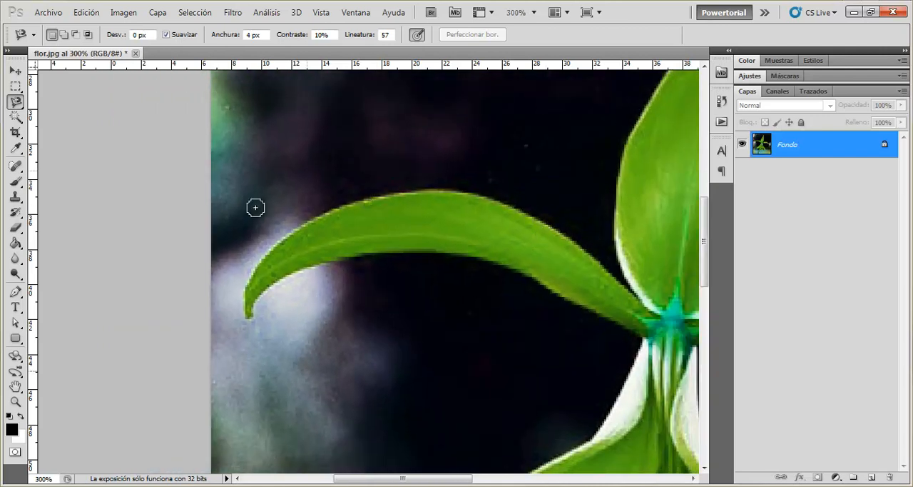
left_click(235, 35)
left_click_drag(219, 37, 262, 38)
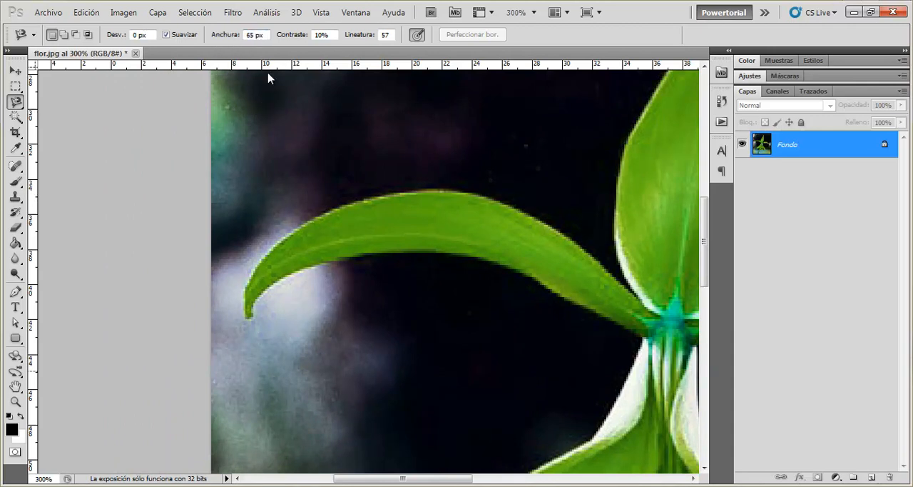
left_click(284, 237)
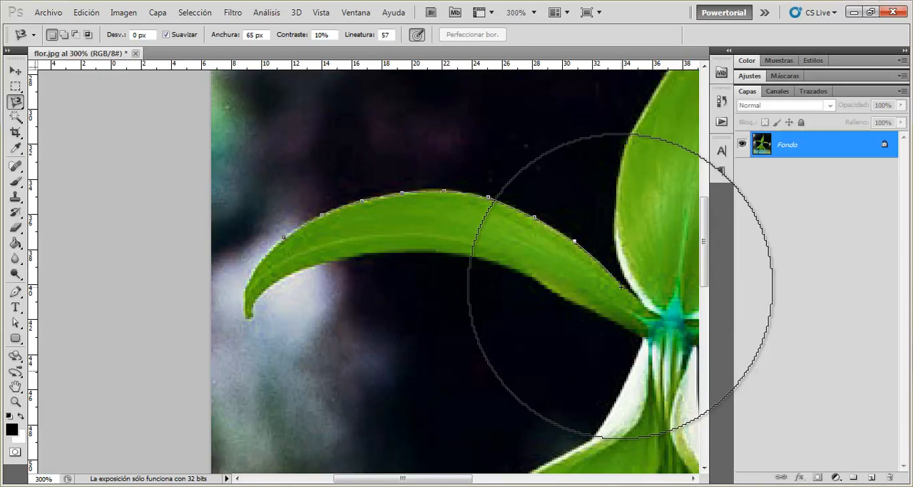
key("Escape")
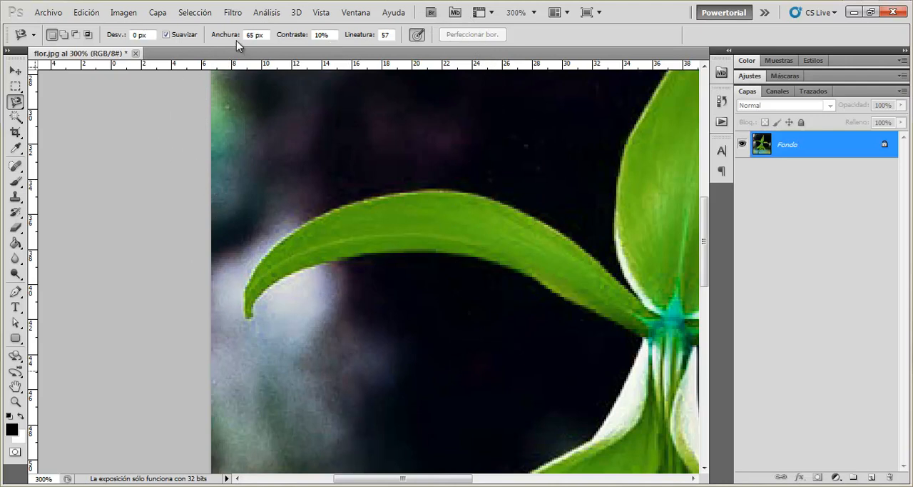
- Trace the left petal's lower edge, tip and upper edge with Anchura at 10 px, discard the trace and set Contraste to 100%
left_click_drag(214, 36, 191, 37)
left_click(578, 294)
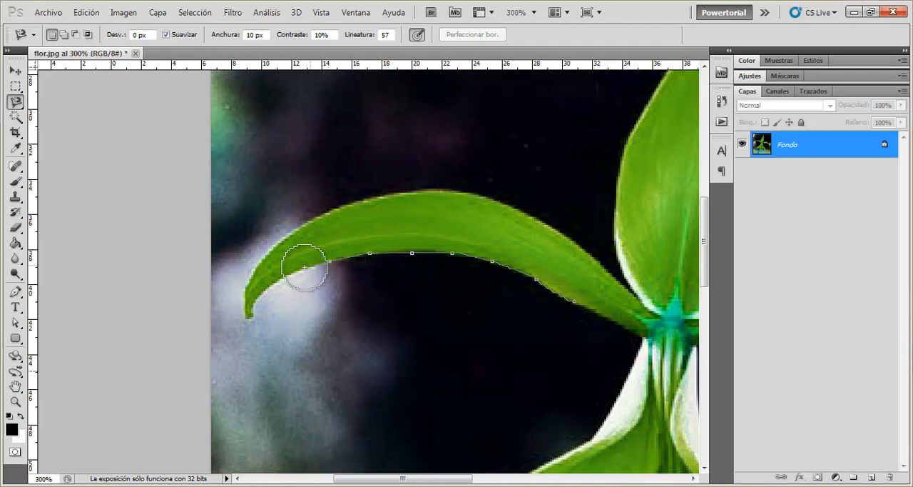
scroll(304, 268, "up", 1)
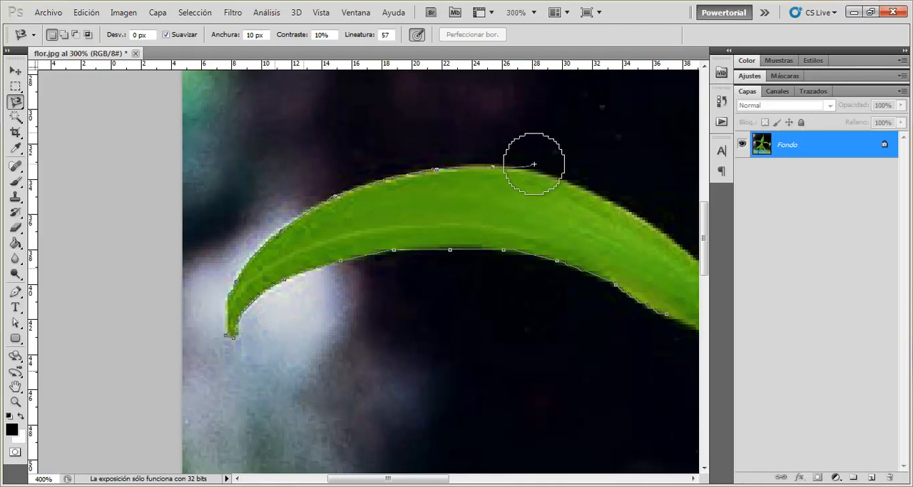
key("Escape")
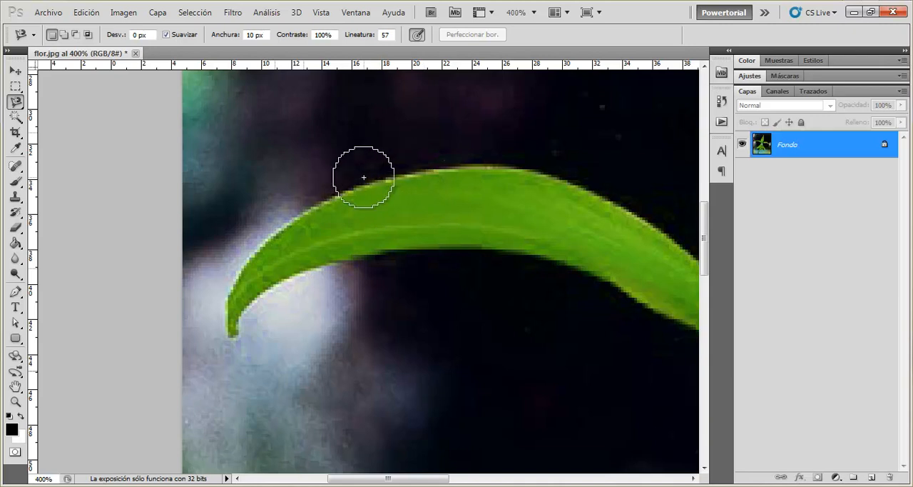
key("ctrl+minus")
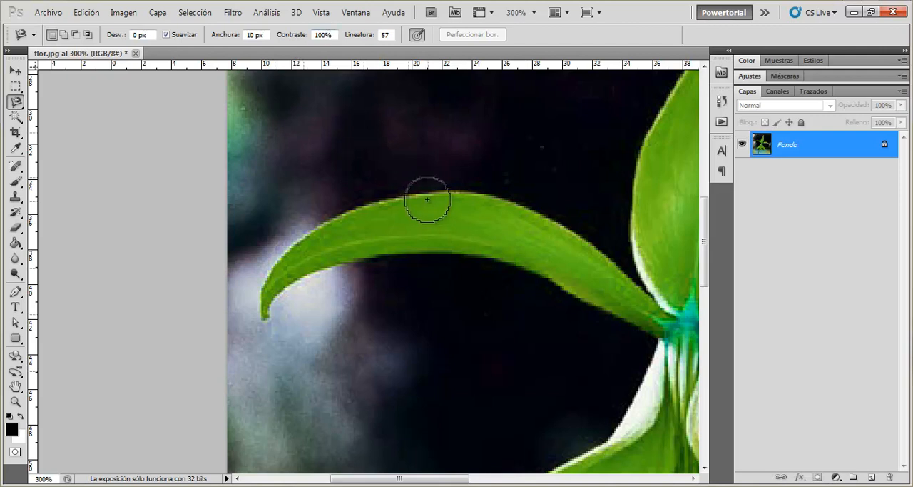
- Trial-trace the left petal's upper edge with Contraste at 100%, and the hanging stamens with Anchura at 7 px and Contraste at 5%
left_click(364, 202)
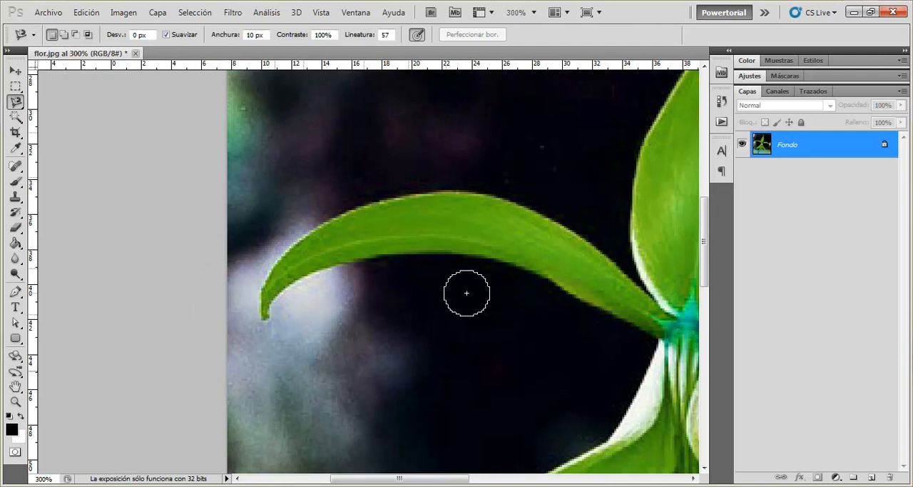
left_click_drag(412, 355, 265, 112)
left_click_drag(507, 394, 365, 204)
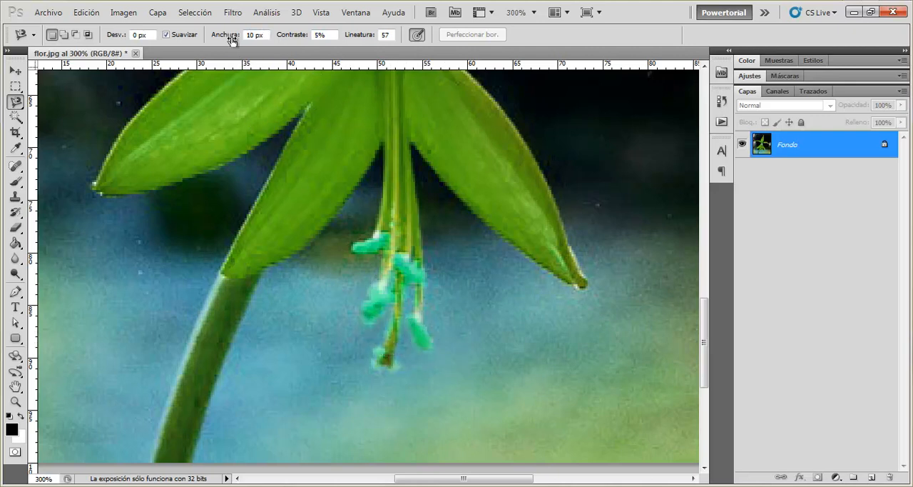
left_click(389, 331)
- Trial-trace the left petal's upper edge at Contraste 100% and Lineatura 57, and select the whole petal with Lineatura at 100
scroll(320, 297, "up", 3)
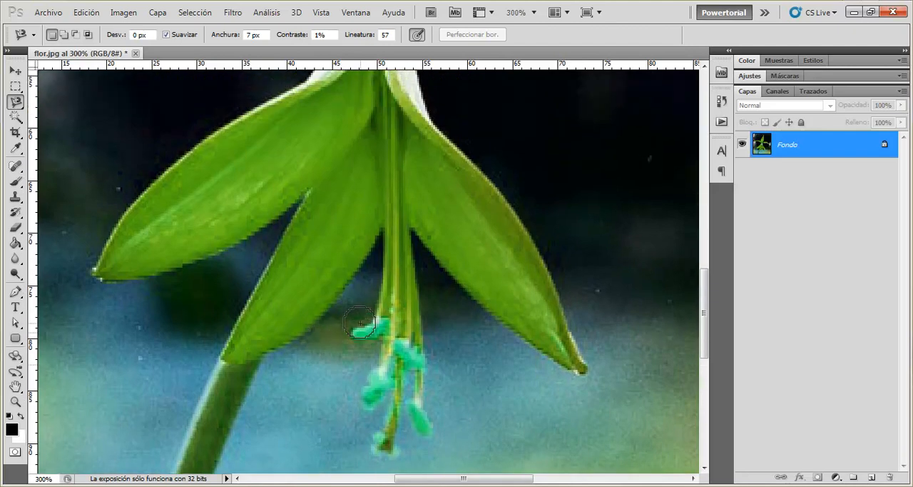
scroll(400, 249, "up", 2)
scroll(286, 271, "up", 3)
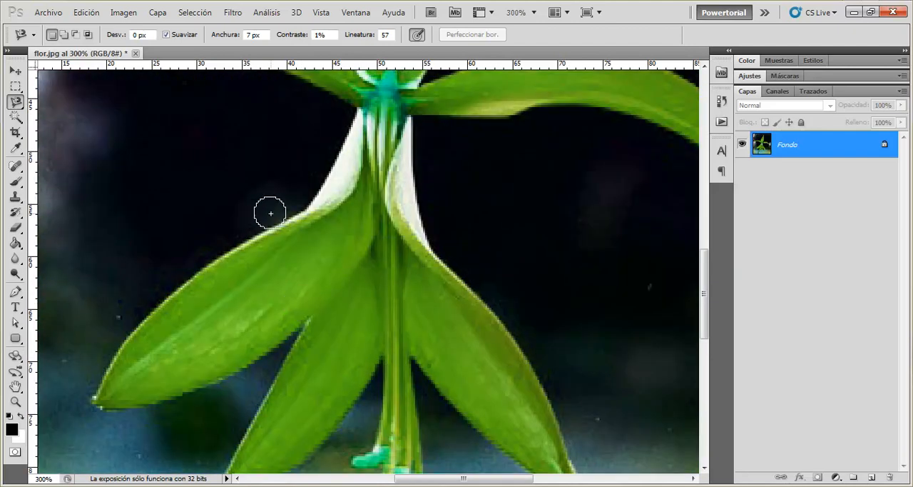
scroll(214, 257, "up", 5)
scroll(342, 283, "up", 5)
scroll(343, 283, "left", 8)
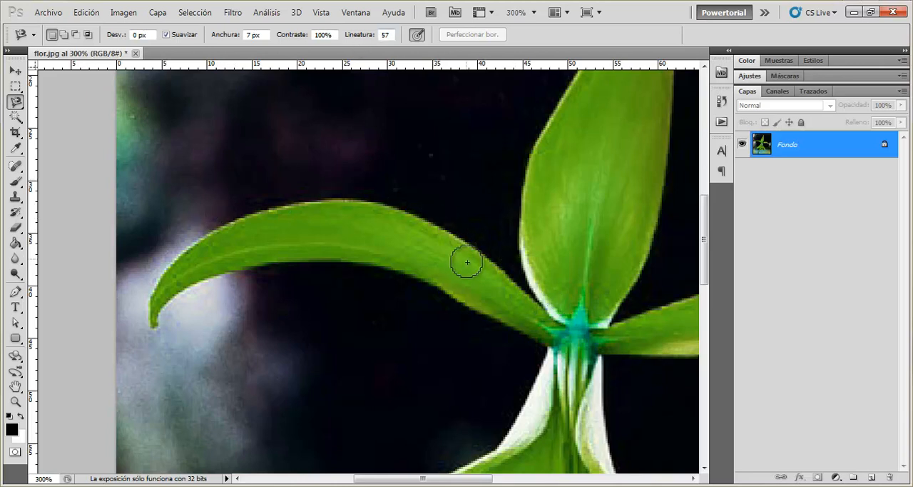
left_click(504, 273)
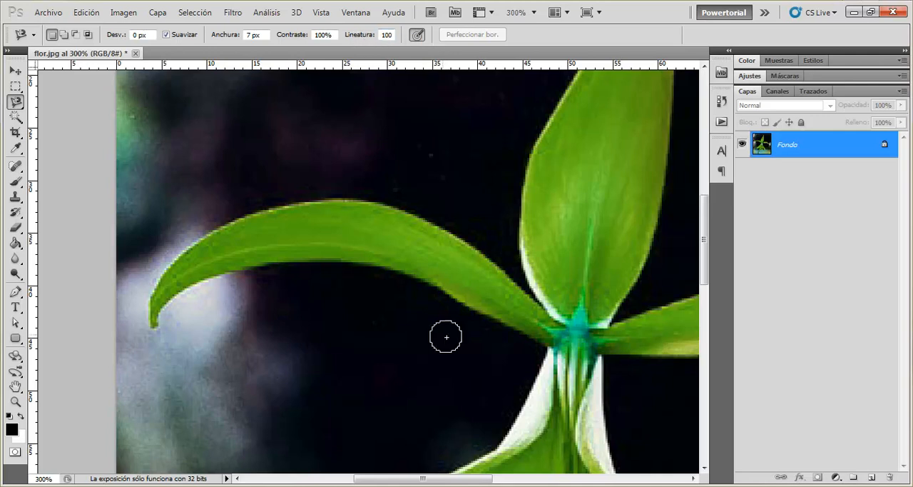
left_click(524, 289)
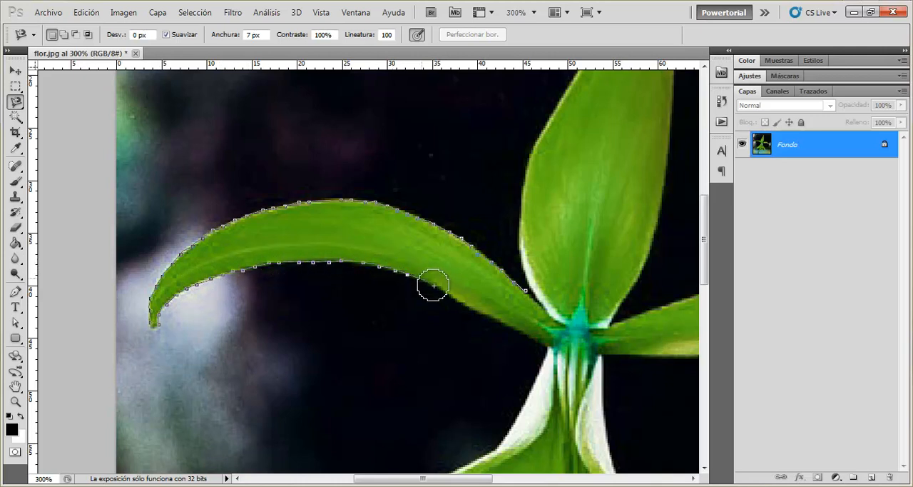
left_click(542, 345)
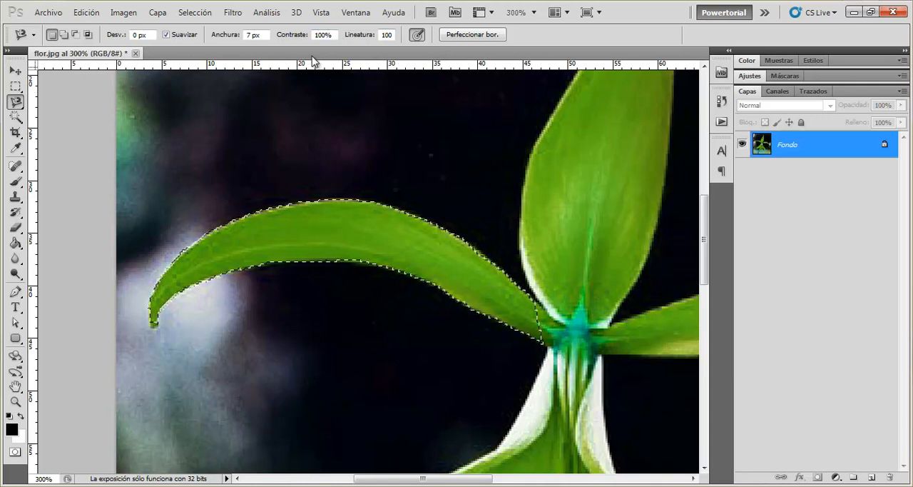
- Restore the Magnetic Lasso's default settings and deselect the left petal
right_click(21, 36)
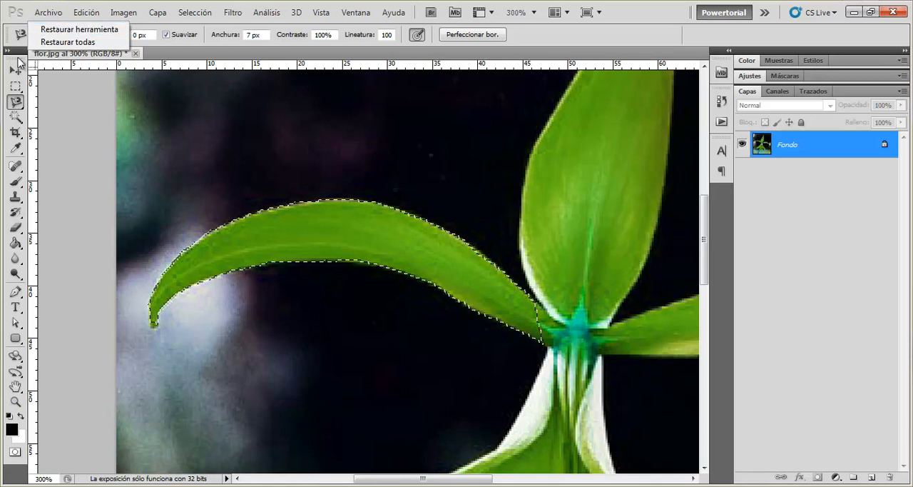
left_click(107, 30)
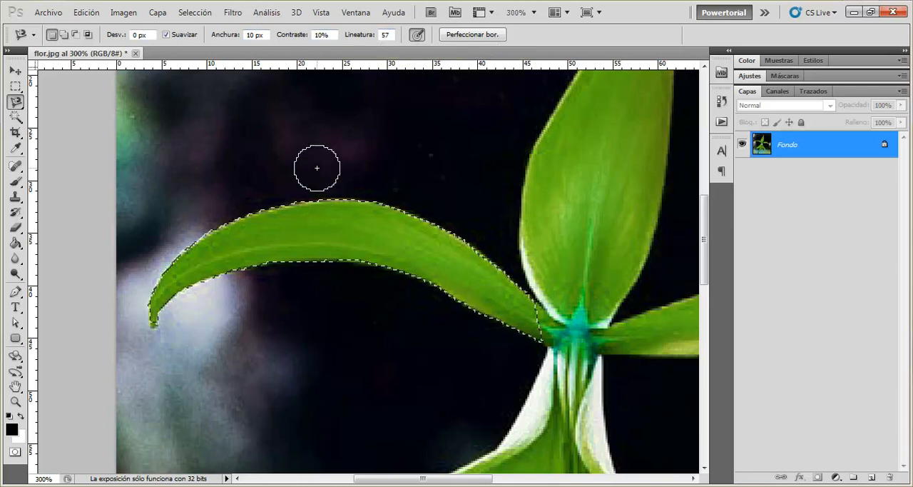
key("ctrl+d")
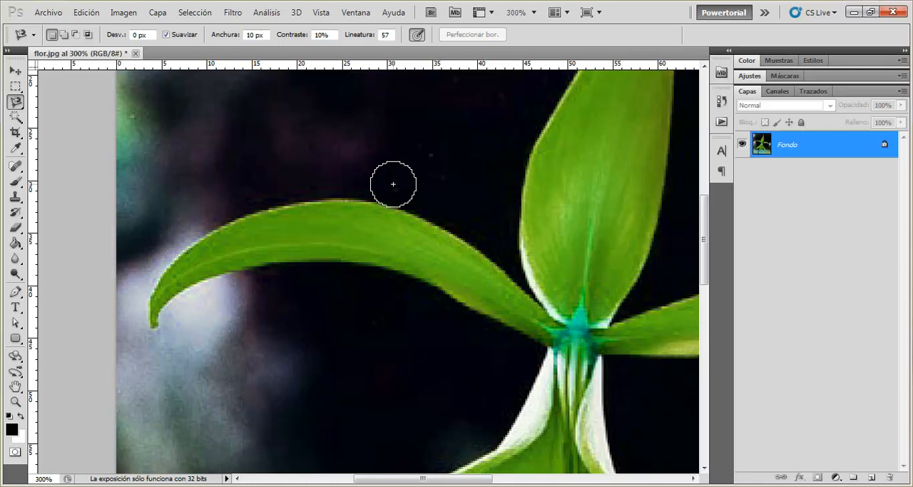
- Set the Magnetic Lasso's Anchura to 38 px and Contraste to 100% for the well-defined left petal
left_click_drag(230, 42, 250, 41)
left_click_drag(286, 35, 362, 39)
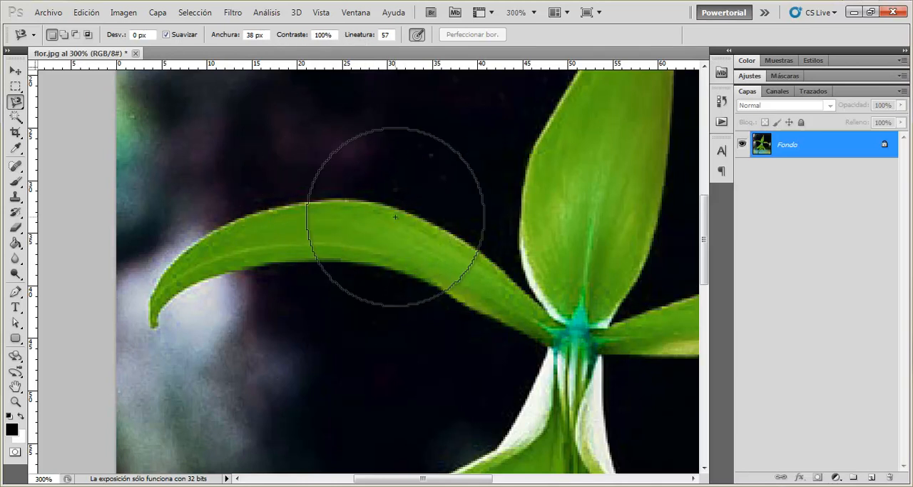
- For the low-contrast stamens, try an Anchura of 1 px, set Contraste to 40% and raise Anchura to 4 px
left_click_drag(282, 380, 247, 157)
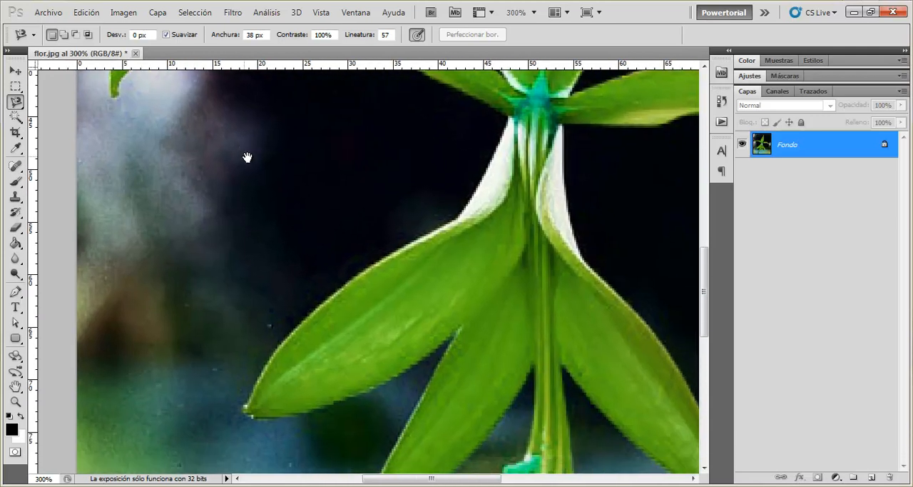
left_click_drag(378, 379, 269, 173)
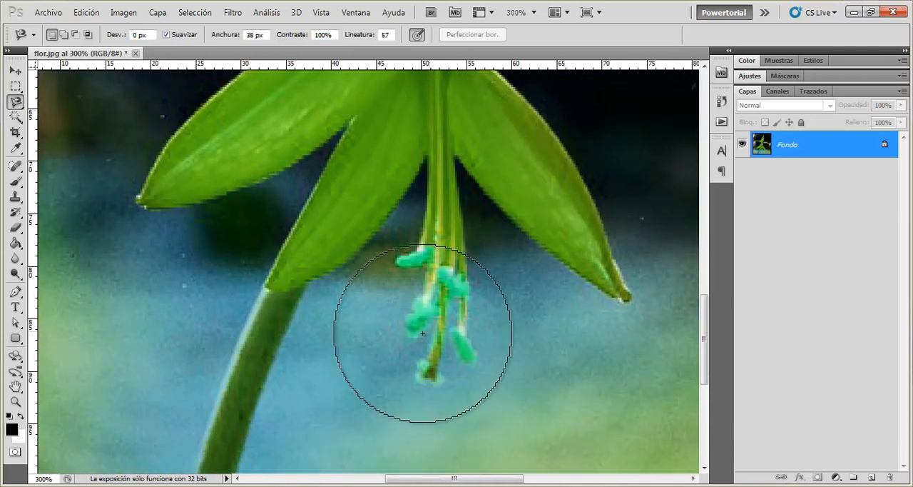
left_click_drag(231, 38, 204, 36)
left_click_drag(298, 35, 291, 36)
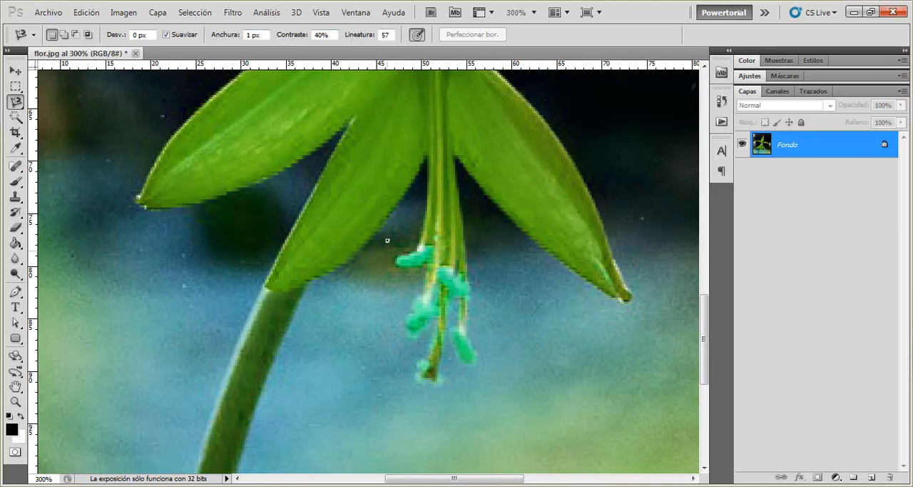
left_click_drag(226, 43, 229, 43)
- Trace the left petal's lower edge, tip and upper edge from the flower's centre, mix in freehand curves, and discard the trace
key("ctrl+minus")
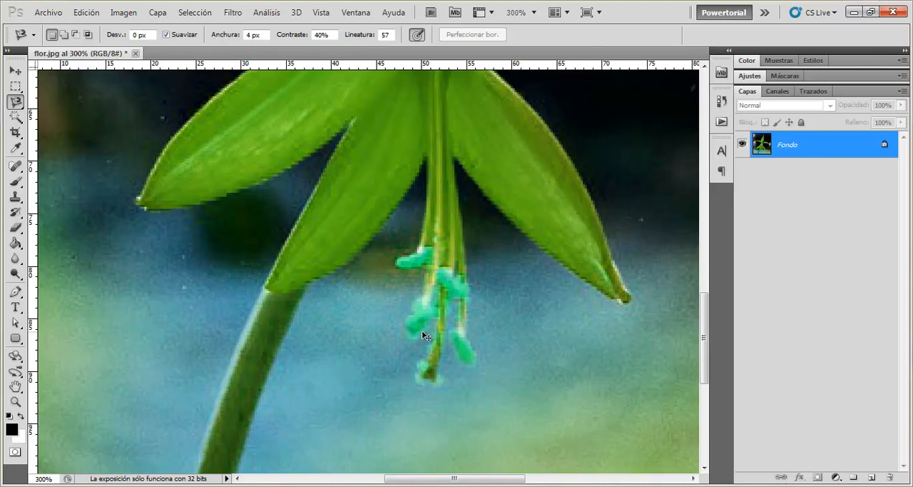
key("ctrl+minus")
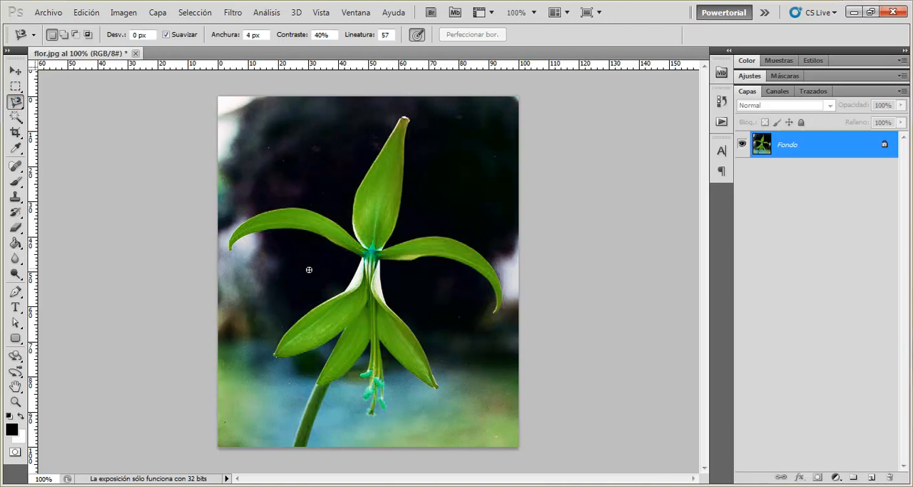
key("ctrl+plus")
key("ctrl+plus")
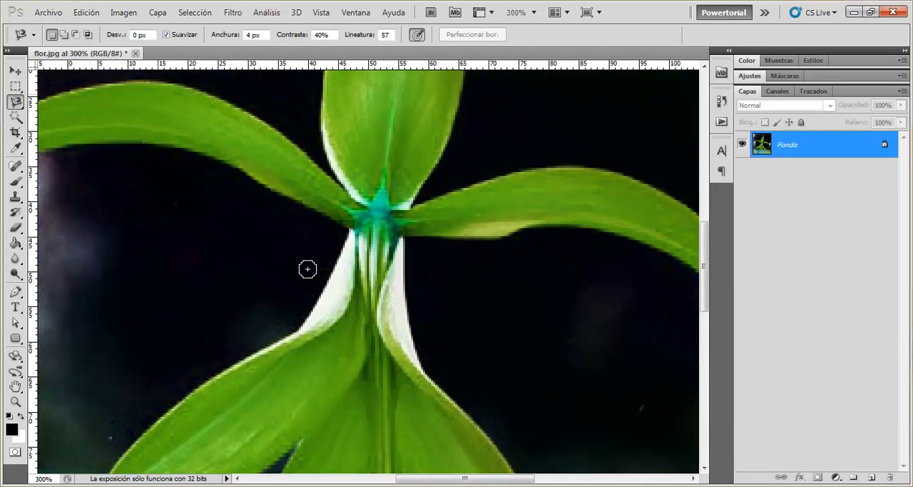
left_click_drag(221, 207, 391, 287)
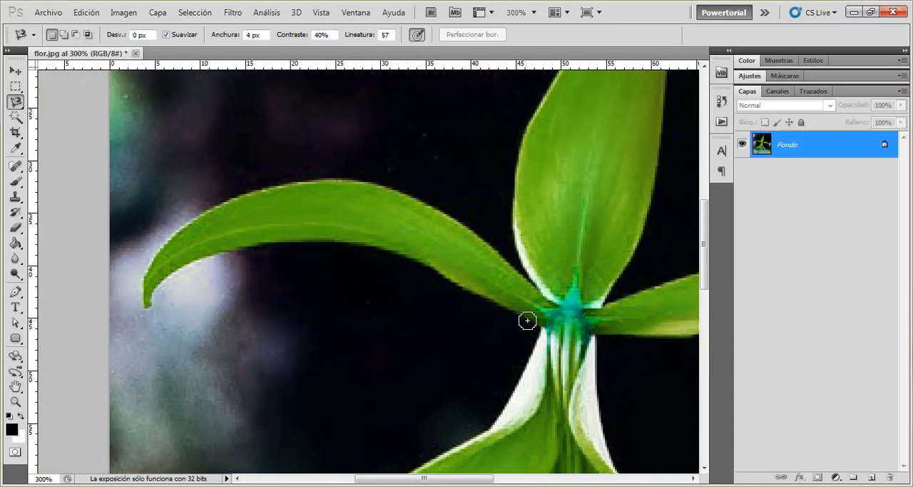
left_click(535, 323)
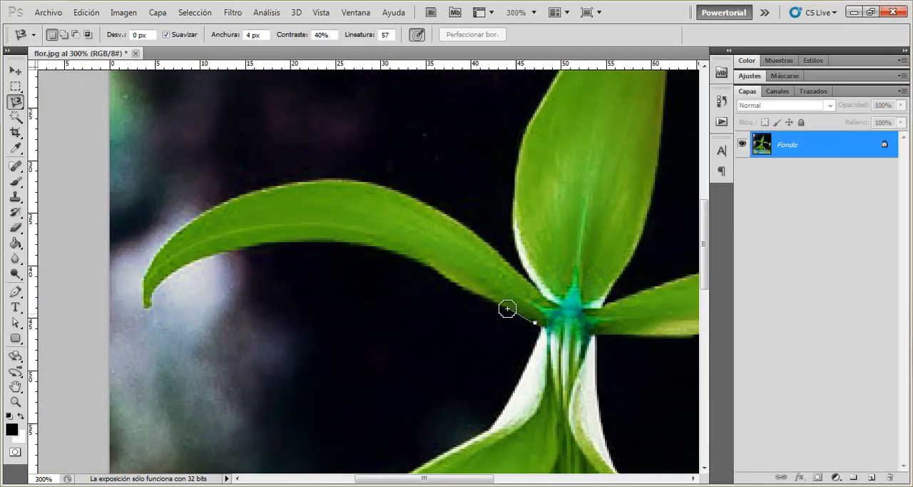
left_click(471, 293)
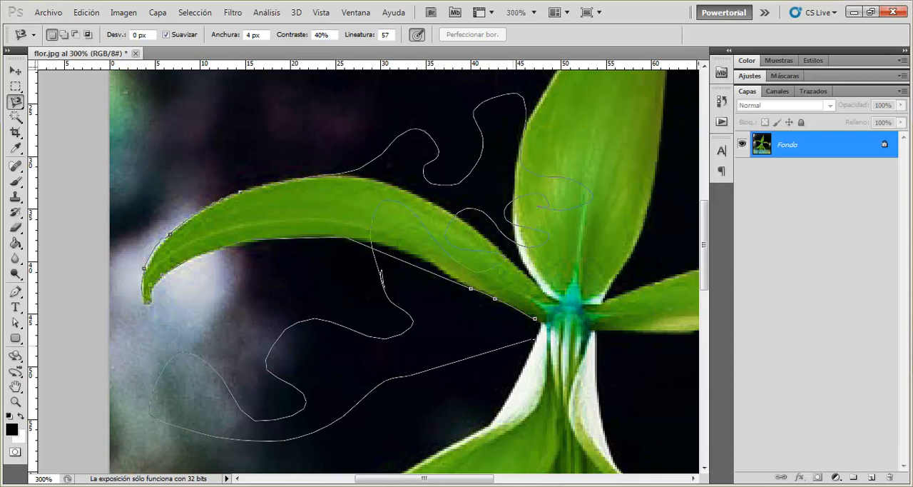
key("Escape")
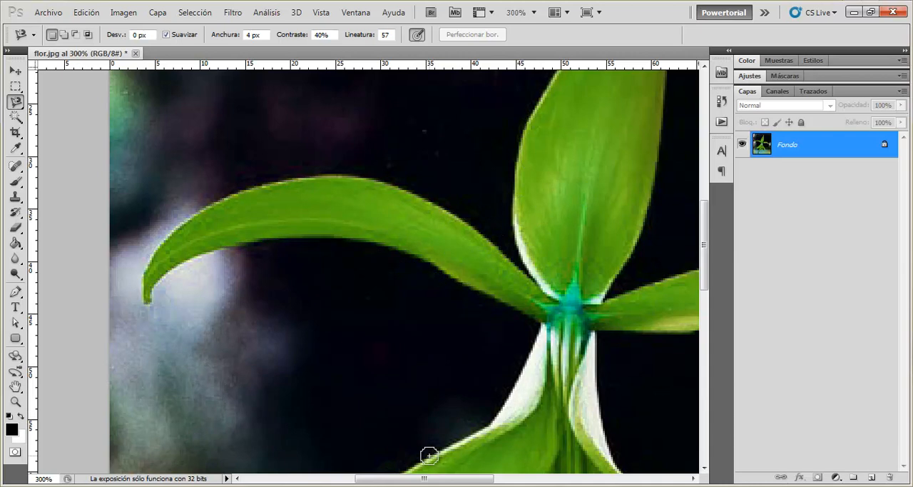